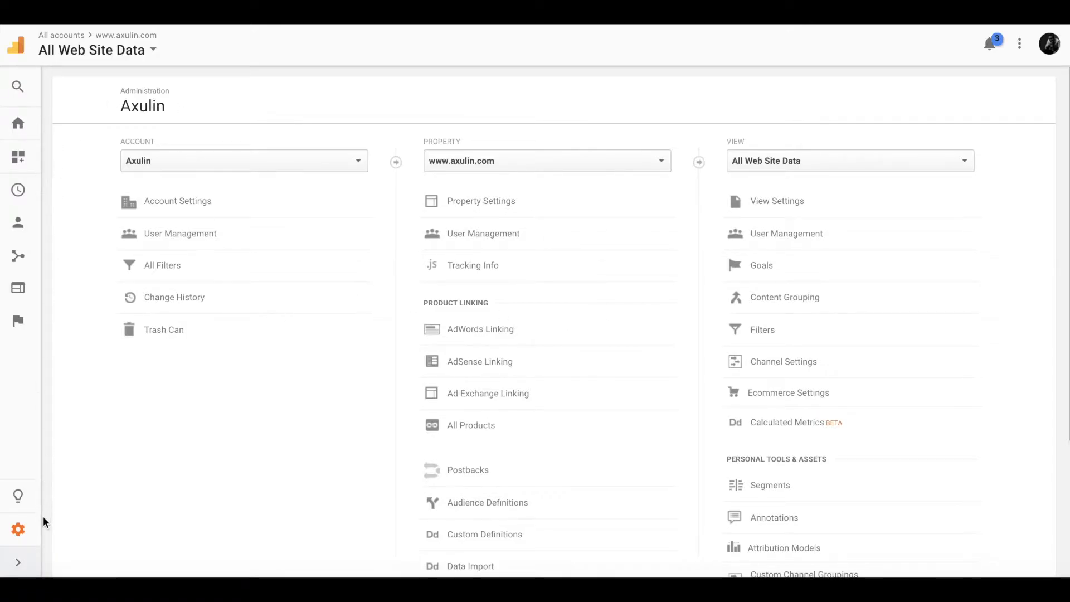
- Open the Audience Overview report and examine its date range options and session metrics
{"action": "left_click", "coordinate": [15, 561]}
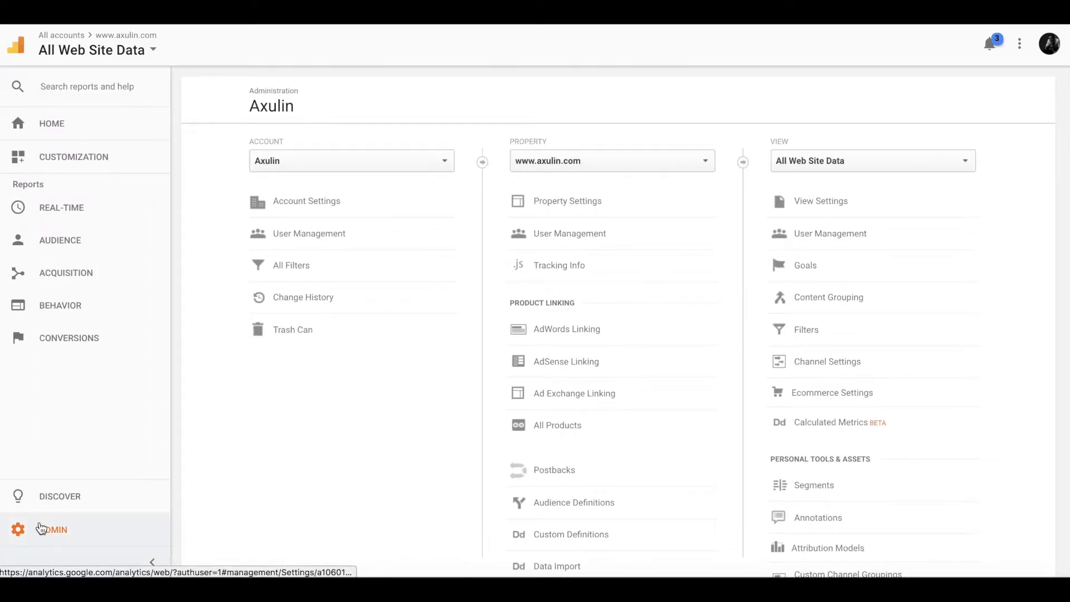
{"action": "left_click", "coordinate": [77, 241]}
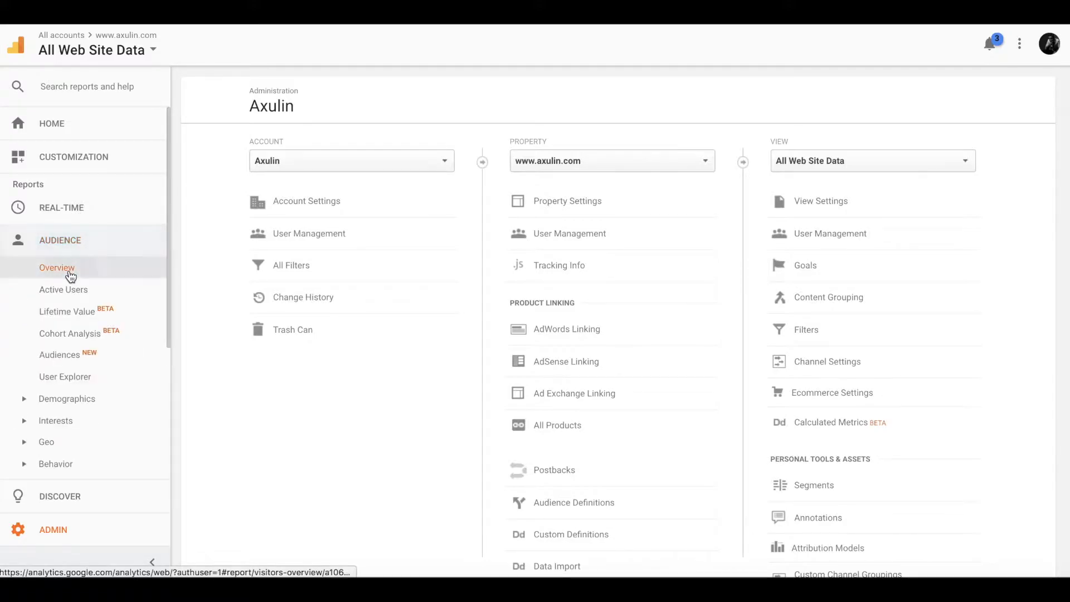
{"action": "left_click", "coordinate": [66, 269]}
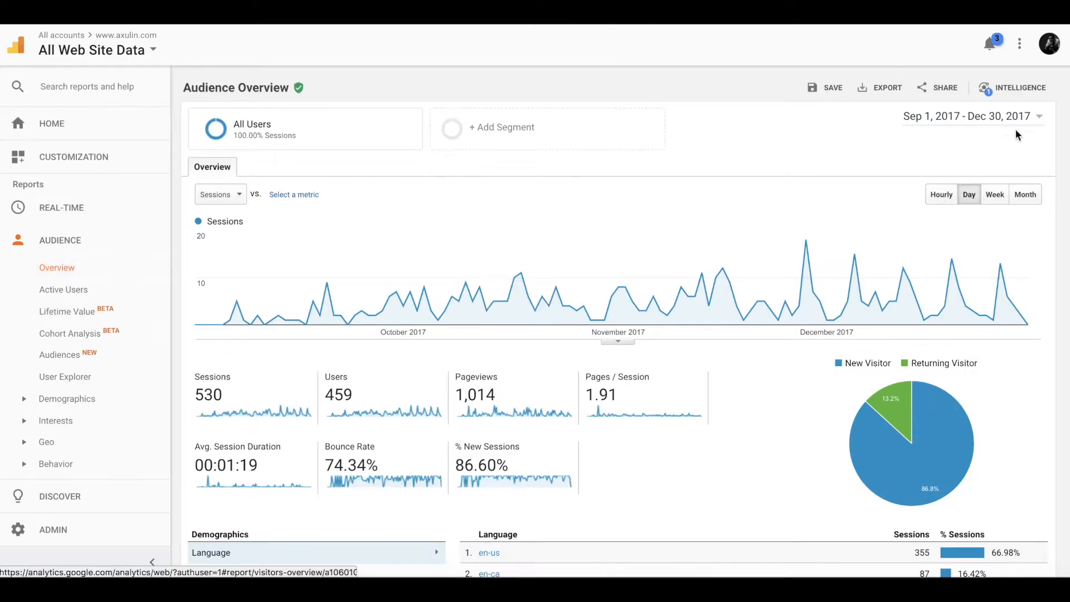
{"action": "left_click", "coordinate": [1030, 117]}
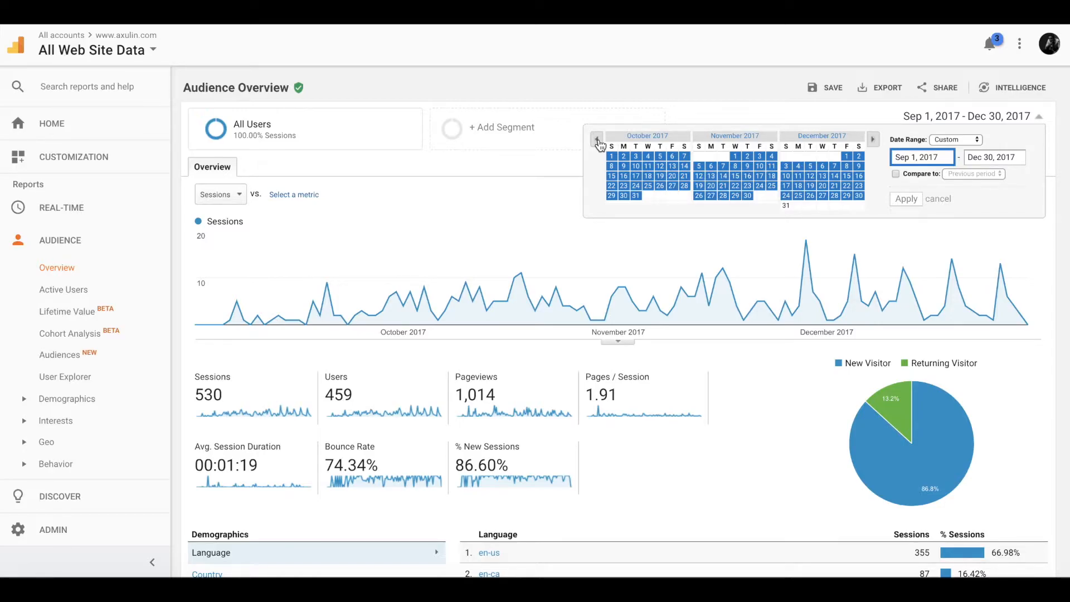
{"action": "scroll", "coordinate": [717, 427], "scroll_direction": "down", "scroll_amount": 1}
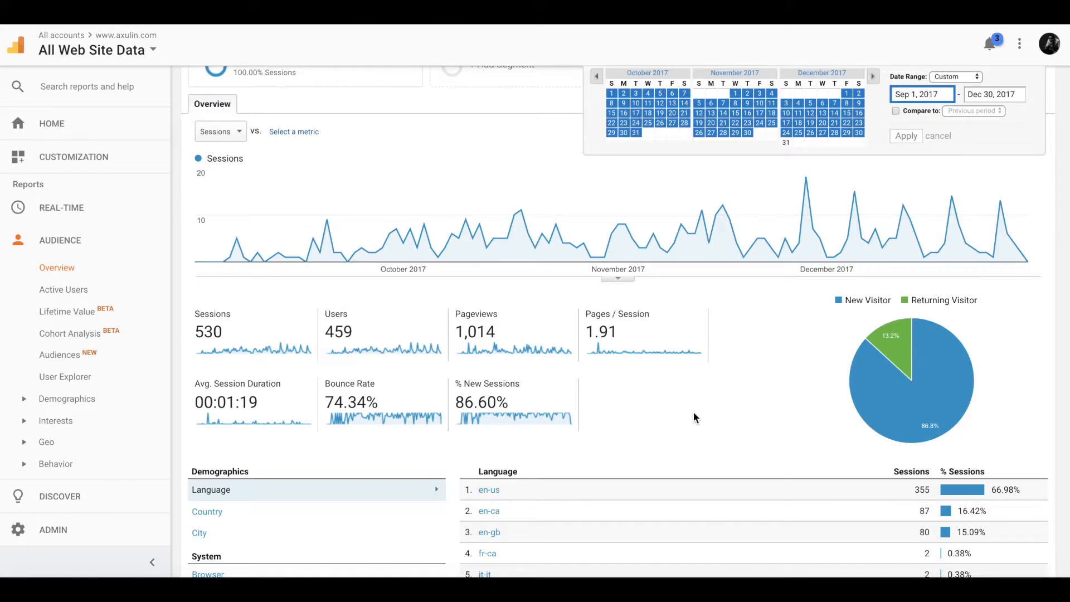
{"action": "mouse_move", "coordinate": [267, 391]}
- Start a new goal for the All Web Site Data view in the administration settings
{"action": "left_click", "coordinate": [65, 531]}
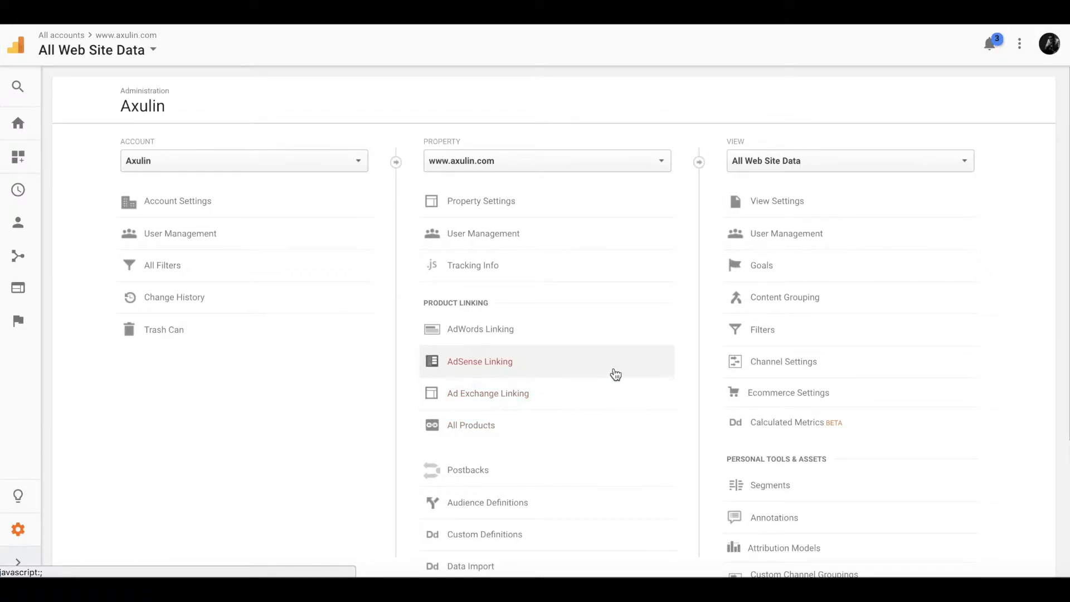
{"action": "scroll", "coordinate": [613, 375], "scroll_direction": "down", "scroll_amount": 1}
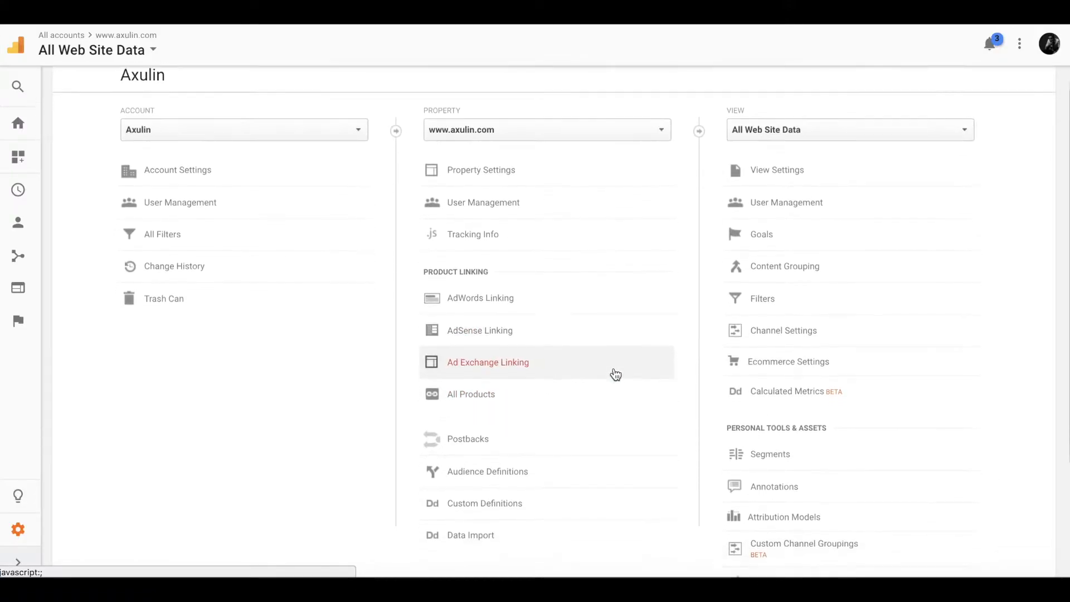
{"action": "left_click", "coordinate": [822, 125]}
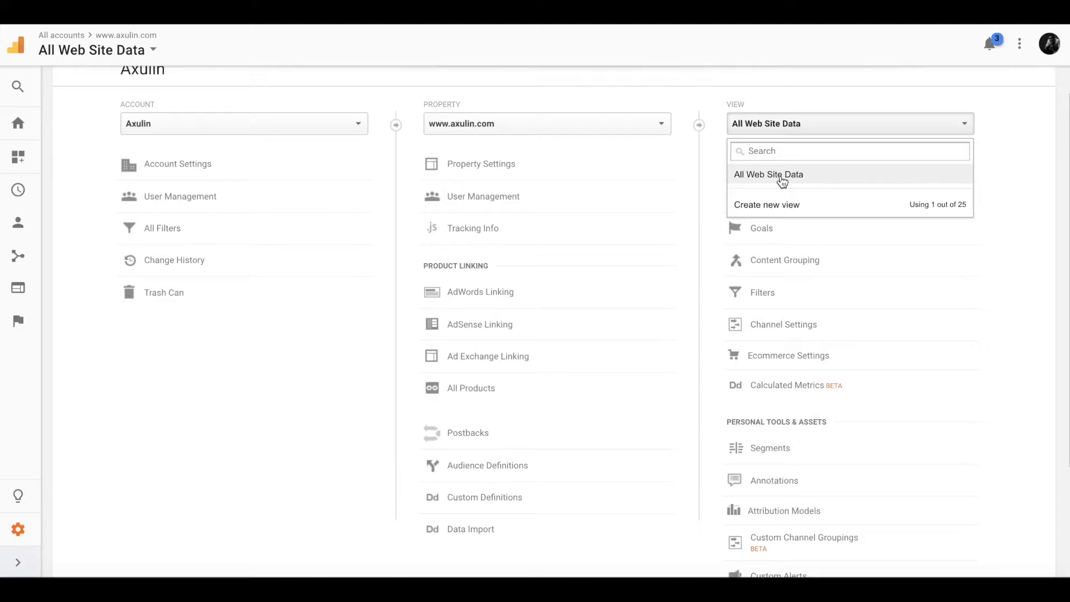
{"action": "left_click", "coordinate": [760, 236]}
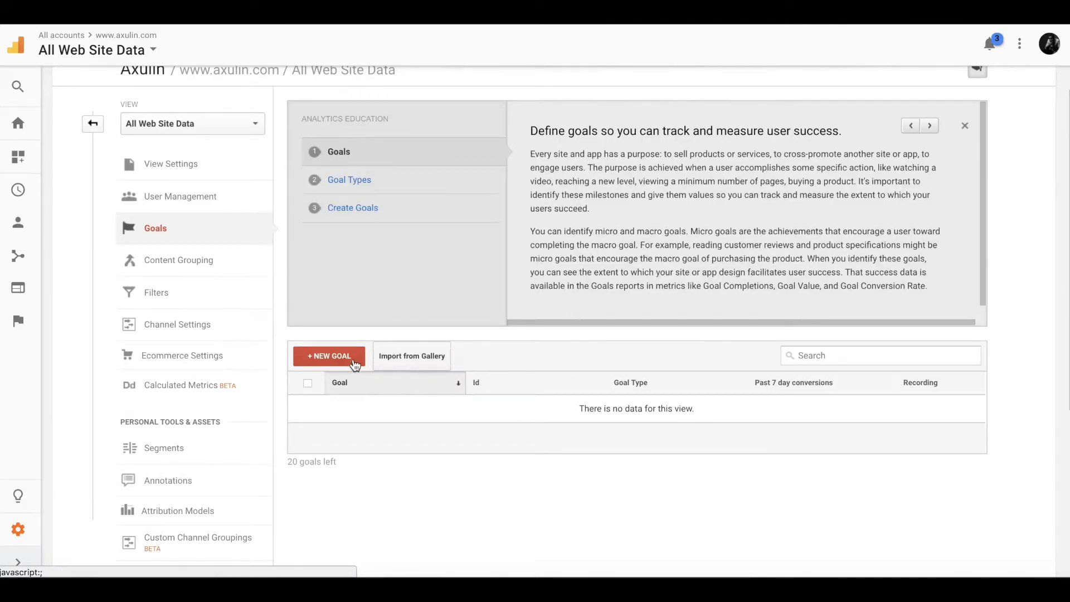
{"action": "left_click", "coordinate": [345, 359]}
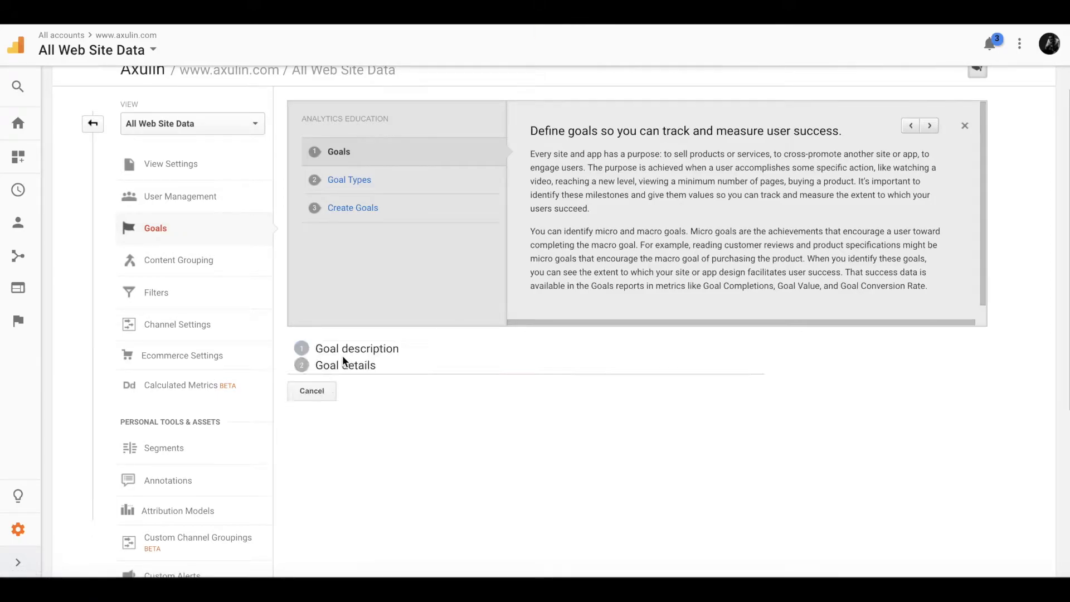
{"action": "scroll", "coordinate": [544, 382], "scroll_direction": "down", "scroll_amount": 2}
{"action": "scroll", "coordinate": [544, 378], "scroll_direction": "down", "scroll_amount": 1}
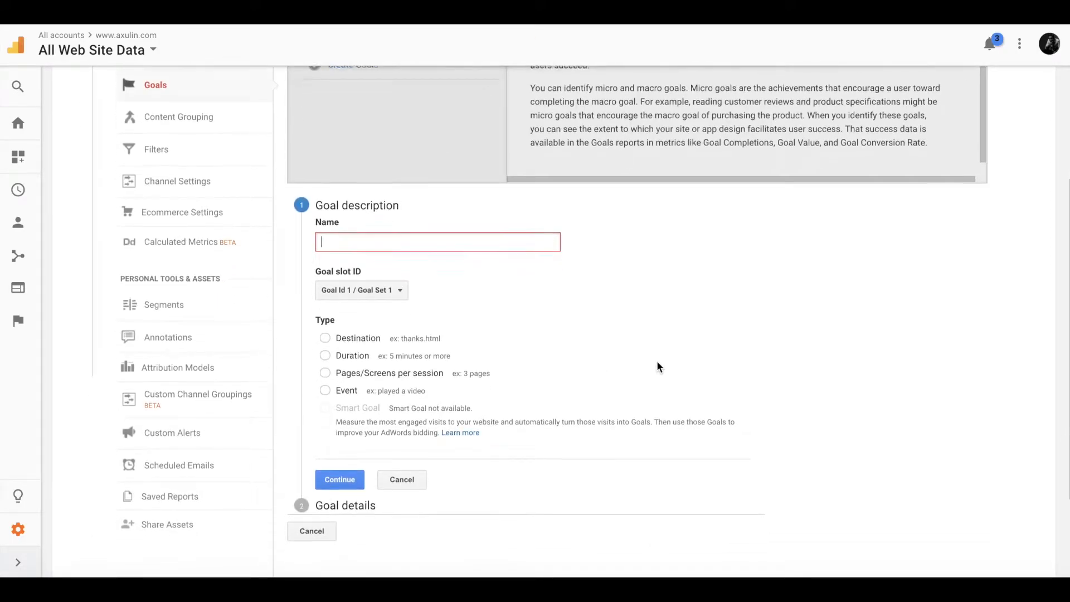
- Name the goal "4+ minutes on site", choose the Duration type and continue to its details
{"action": "type", "text": "4"}
{"action": "key", "text": "BackSpace"}
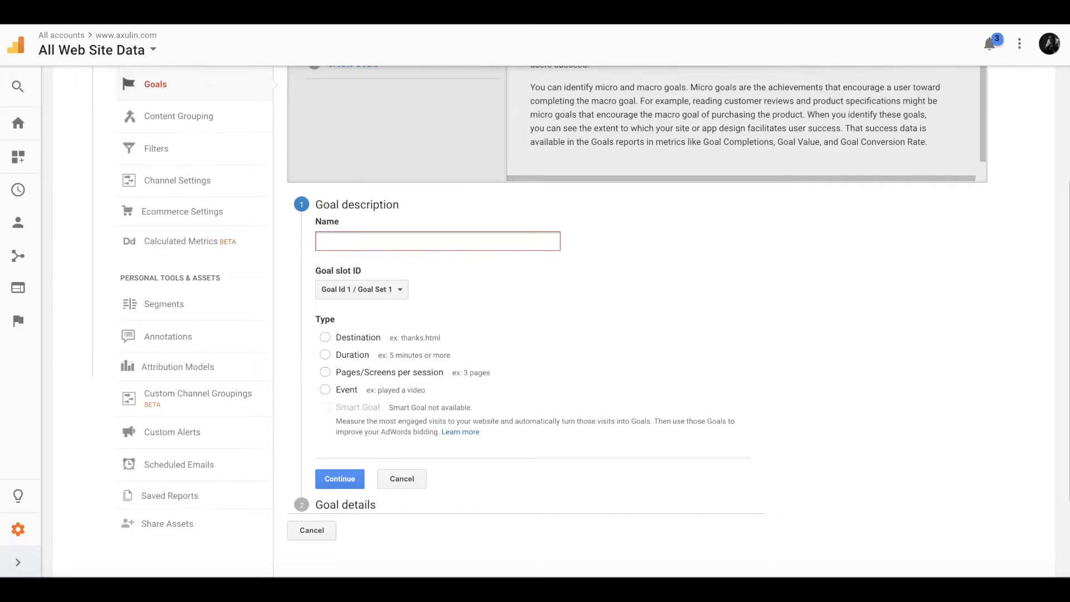
{"action": "type", "text": "4+ minutes no"}
{"action": "key", "text": "BackSpace"}
{"action": "type", "text": "on site"}
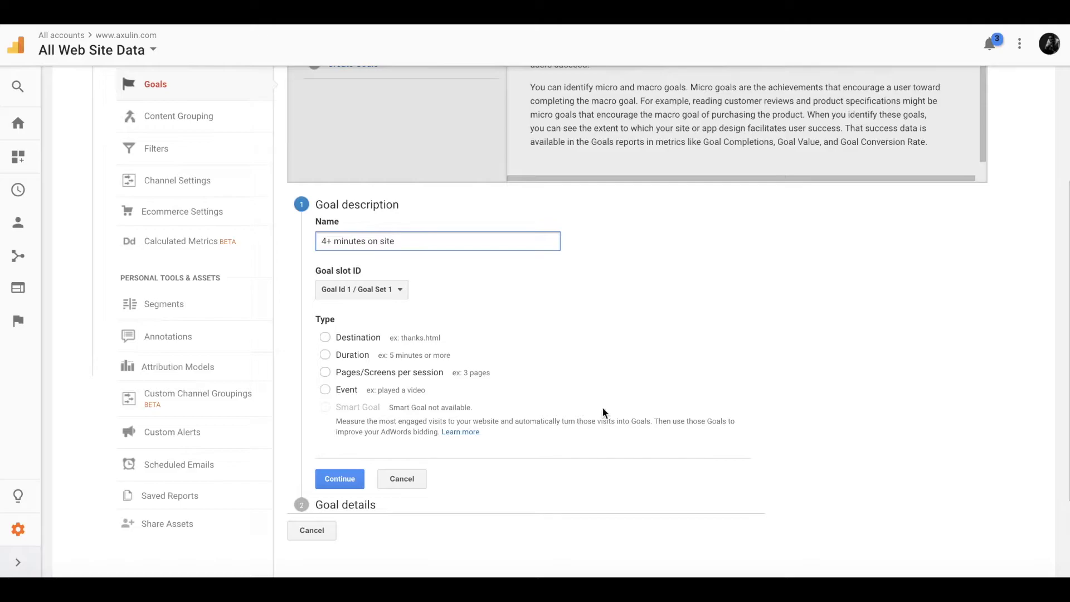
{"action": "left_click", "coordinate": [325, 355]}
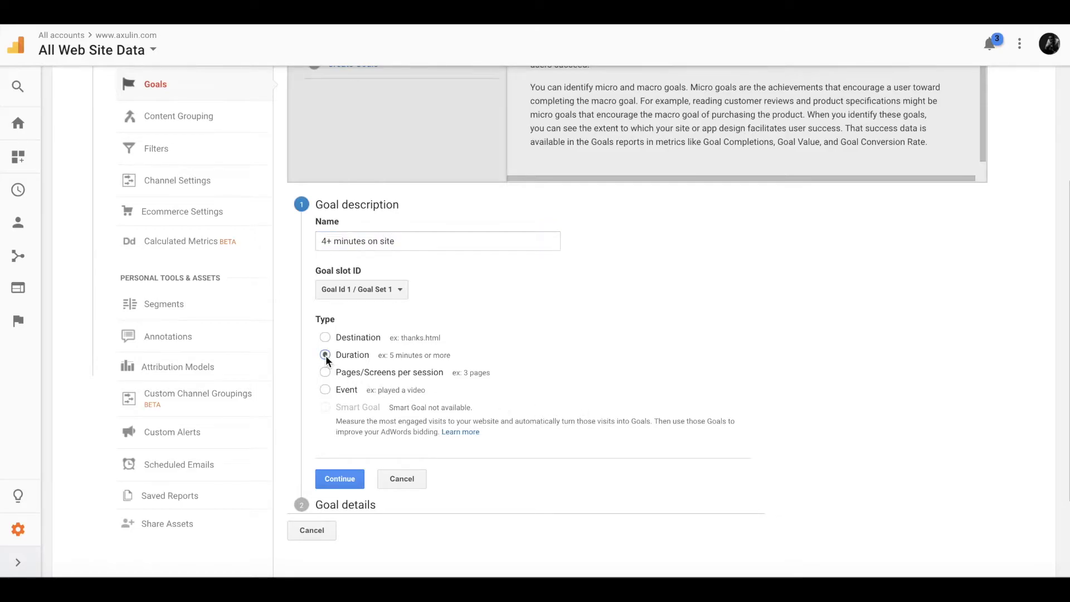
{"action": "left_click", "coordinate": [347, 480]}
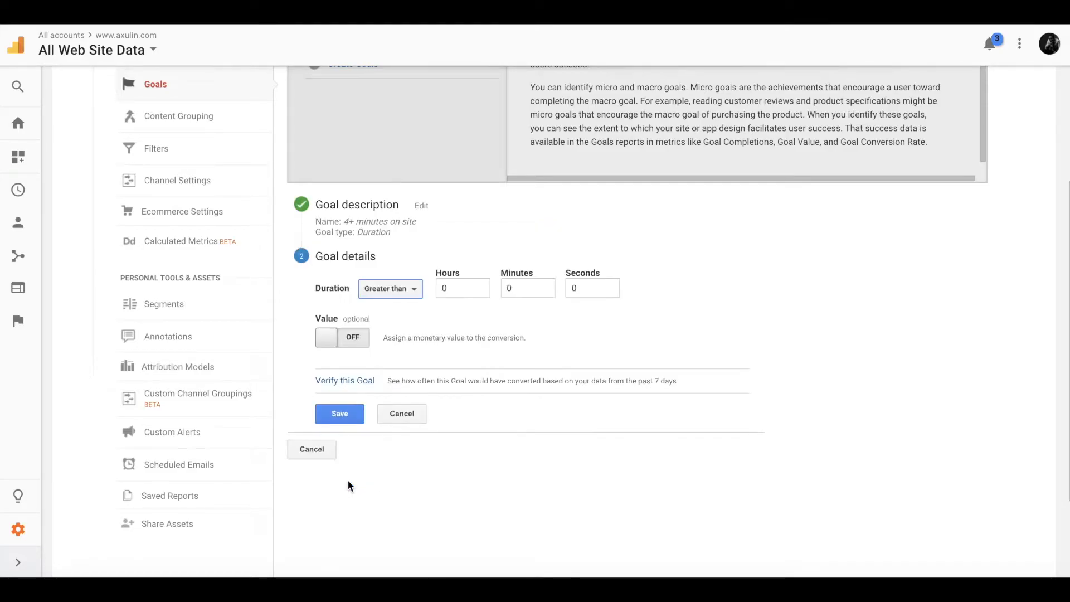
- Set the goal's duration to greater than 4 minutes, leave the monetary value off and save the goal
{"action": "left_click", "coordinate": [507, 289]}
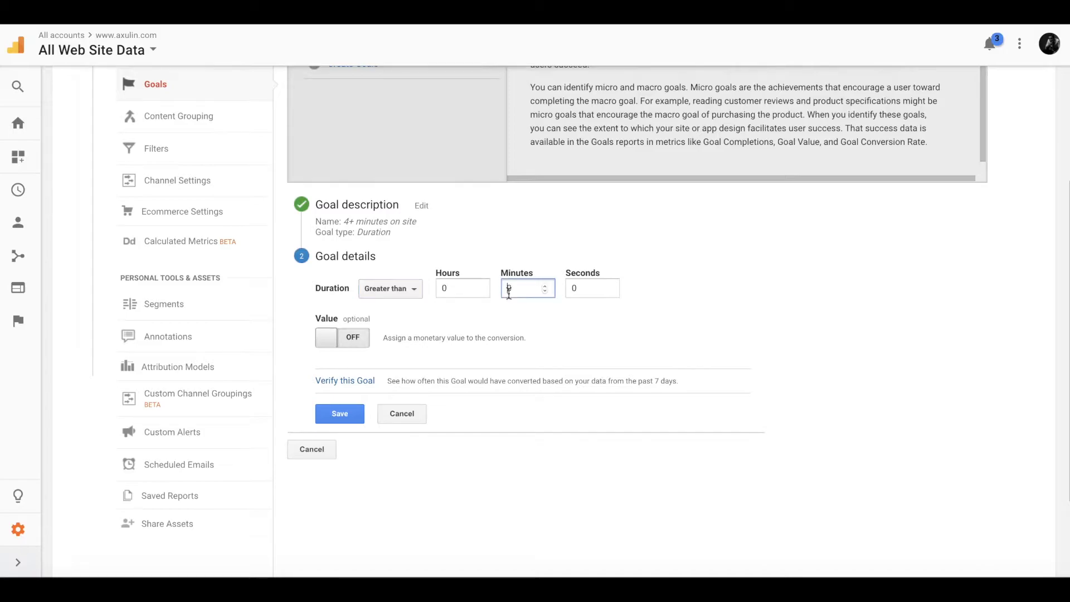
{"action": "key", "text": "BackSpace"}
{"action": "type", "text": "4"}
{"action": "left_click", "coordinate": [489, 334]}
{"action": "left_click", "coordinate": [329, 340]}
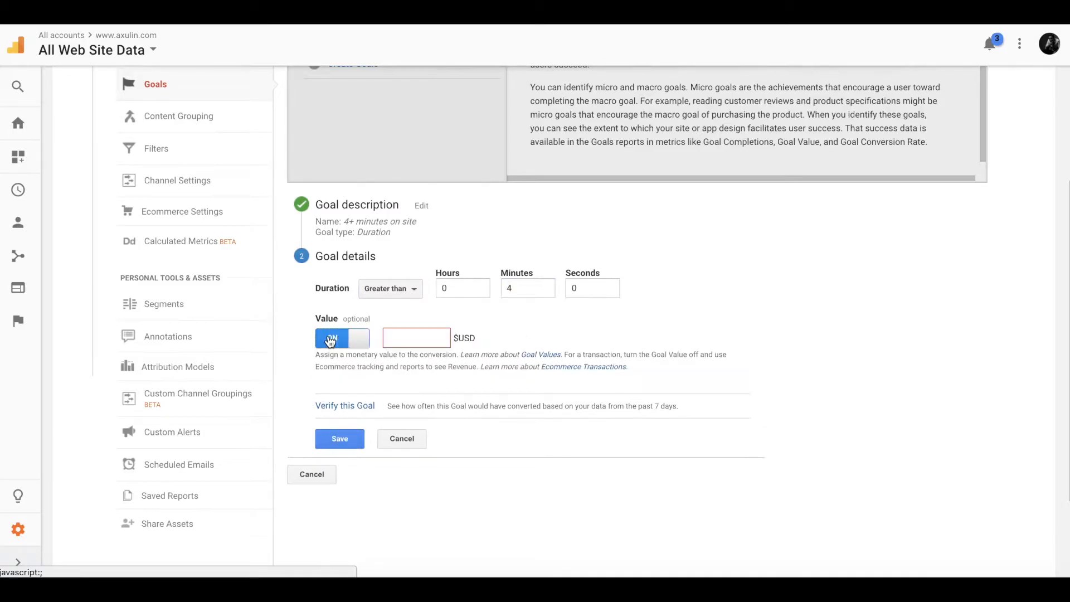
{"action": "left_click", "coordinate": [395, 338]}
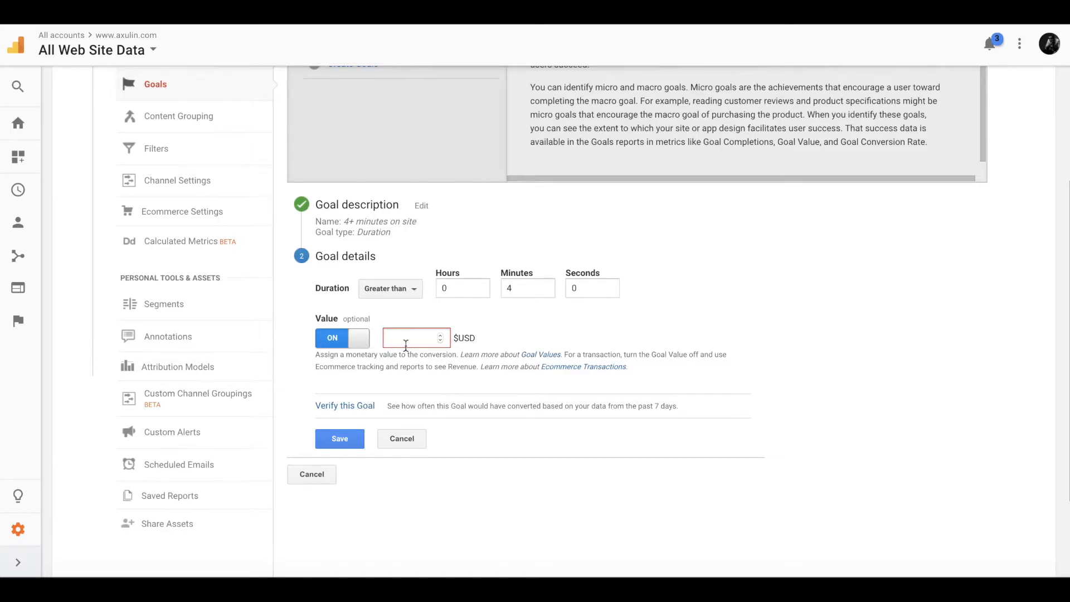
{"action": "left_click", "coordinate": [361, 345]}
{"action": "left_click", "coordinate": [344, 414]}
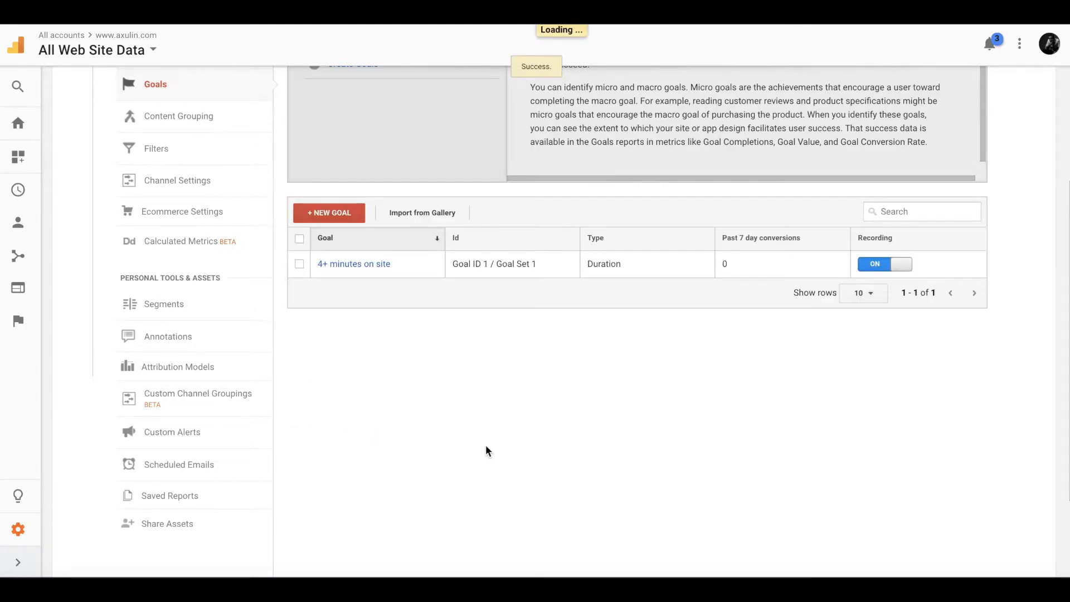
- Create another goal named "2.5+ Pages Per Session" of type Pages/Screens per session and continue to its details
{"action": "left_click", "coordinate": [340, 218]}
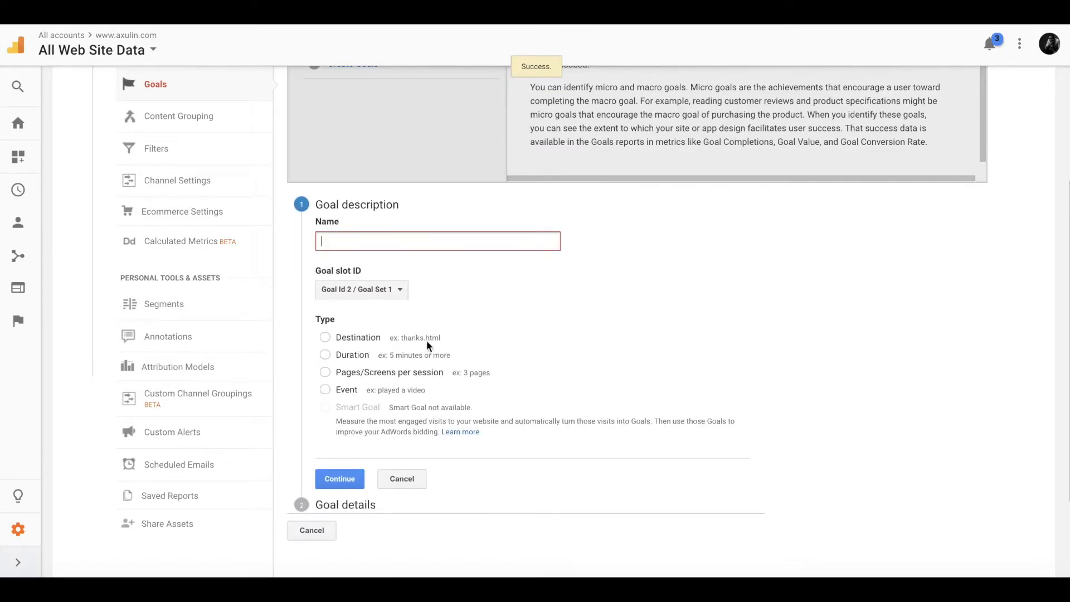
{"action": "left_click", "coordinate": [430, 240]}
{"action": "type", "text": "2.5 +"}
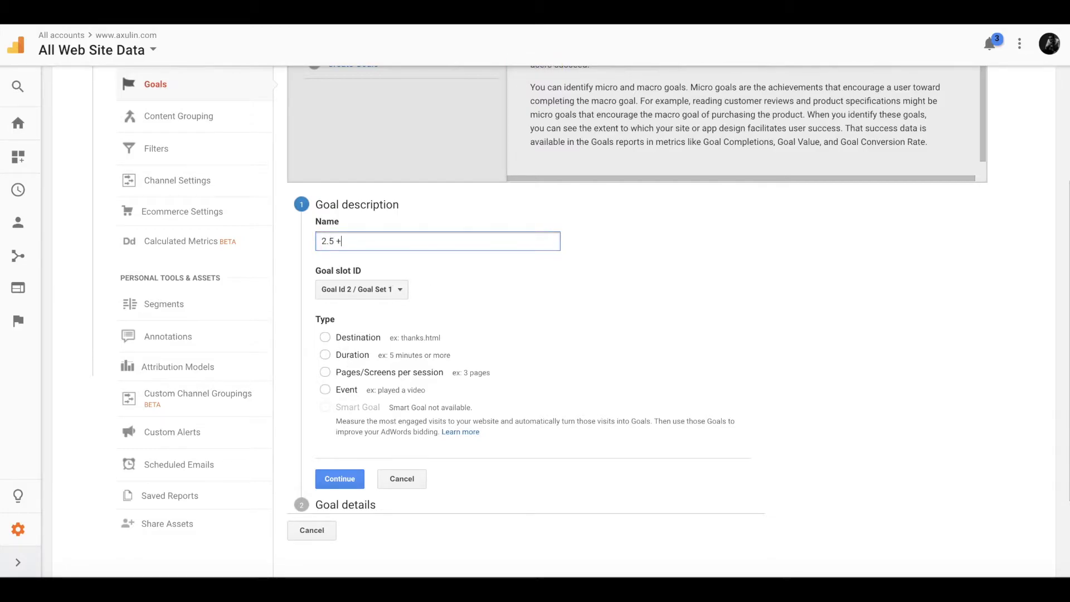
{"action": "key", "text": "BackSpace"}
{"action": "key", "text": "BackSpace"}
{"action": "key", "text": "BackSpace"}
{"action": "type", "text": "+ Pages Per Session"}
{"action": "left_click", "coordinate": [328, 372]}
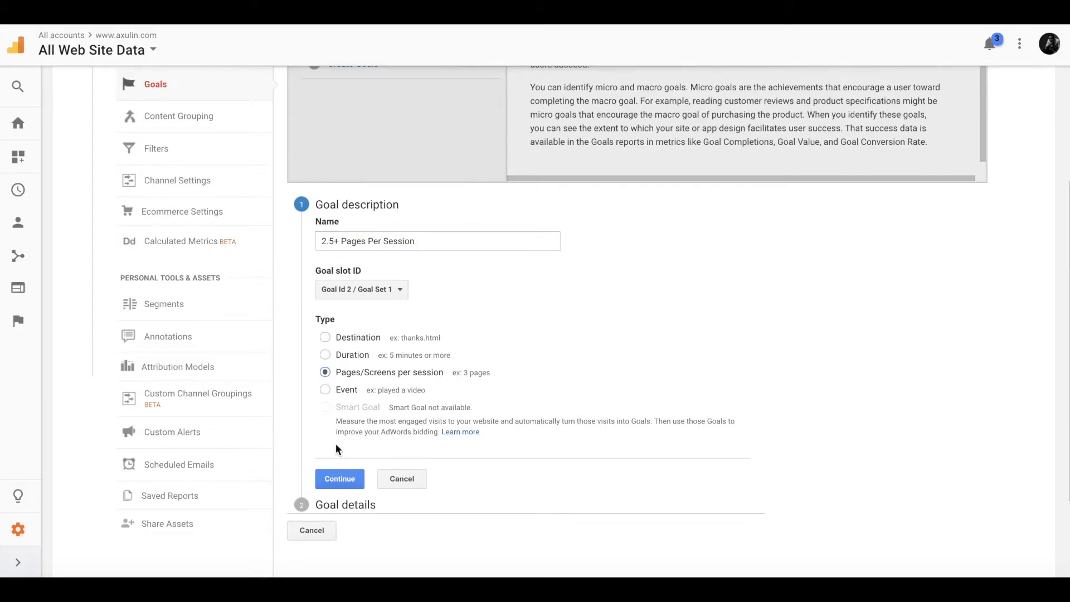
{"action": "left_click", "coordinate": [339, 484]}
- Set the pages per session condition to greater than 2.5 and save the goal
{"action": "left_click", "coordinate": [519, 282]}
{"action": "key", "text": "BackSpace"}
{"action": "type", "text": "2.5"}
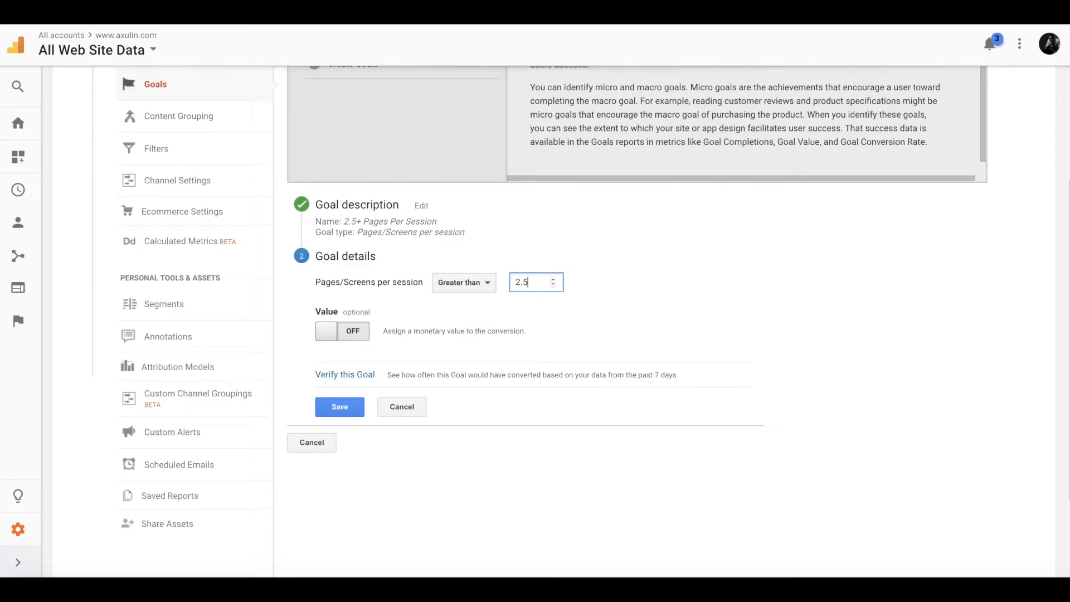
{"action": "left_click", "coordinate": [338, 406]}
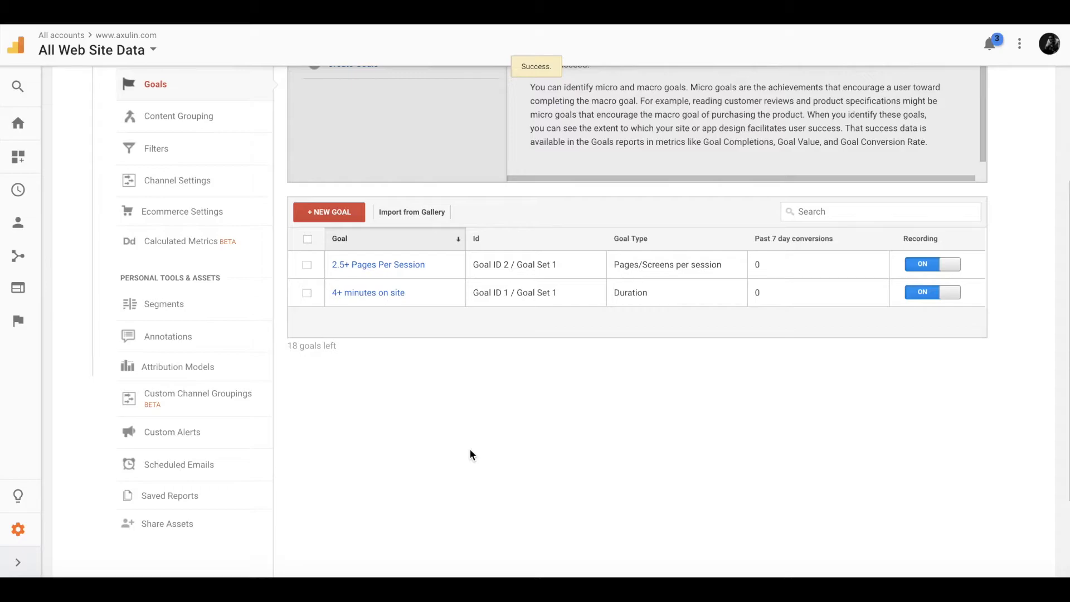
- Start a third goal and look over the order form on the Axulin website's home page
{"action": "left_click", "coordinate": [329, 214]}
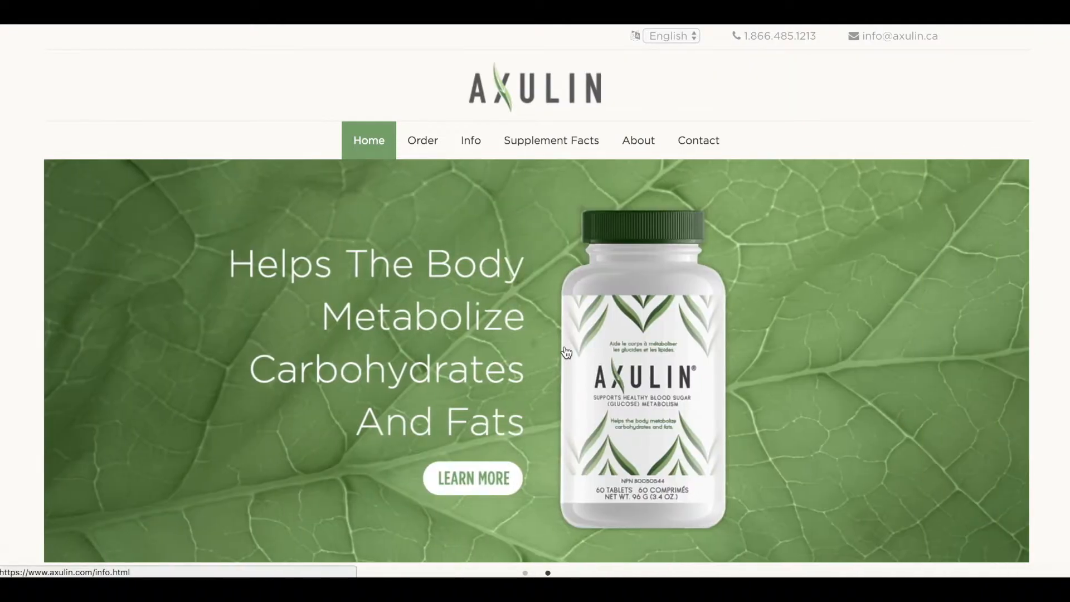
{"action": "scroll", "coordinate": [630, 319], "scroll_direction": "down", "scroll_amount": 15}
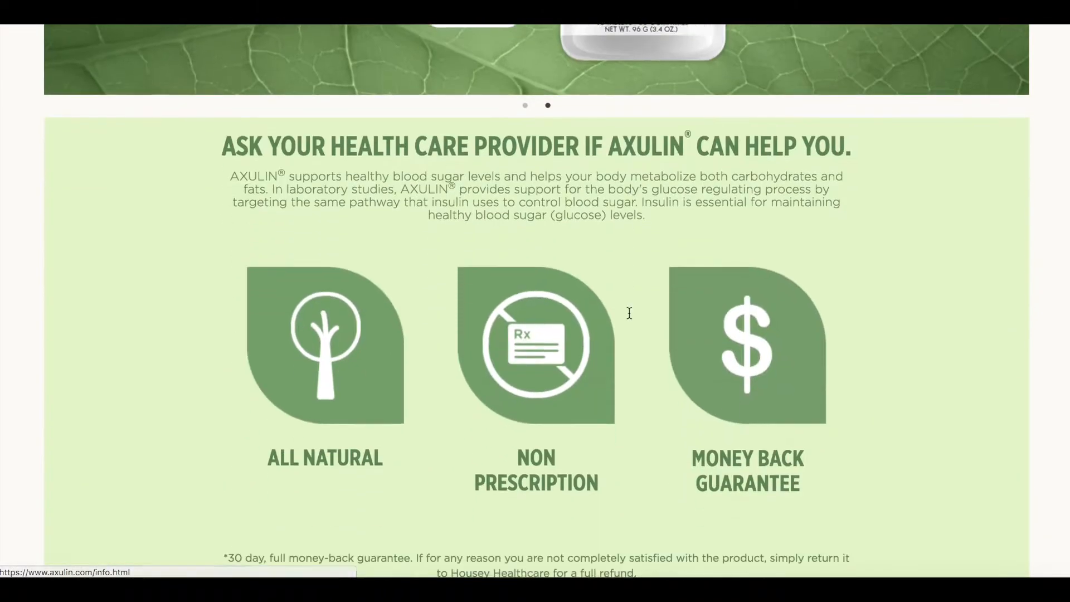
{"action": "scroll", "coordinate": [628, 312], "scroll_direction": "down", "scroll_amount": 2}
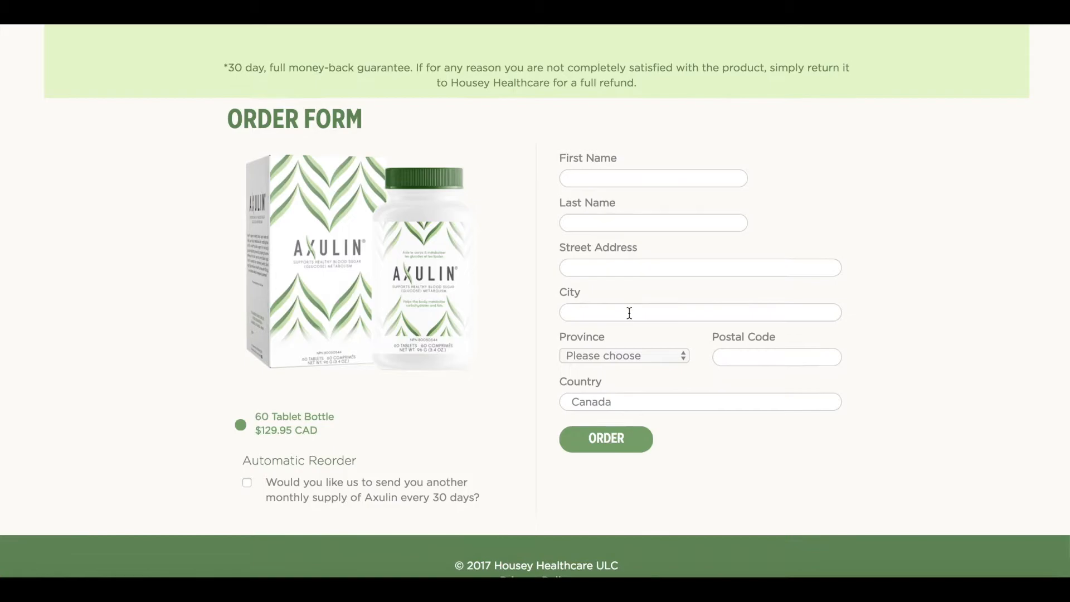
{"action": "left_click", "coordinate": [585, 451]}
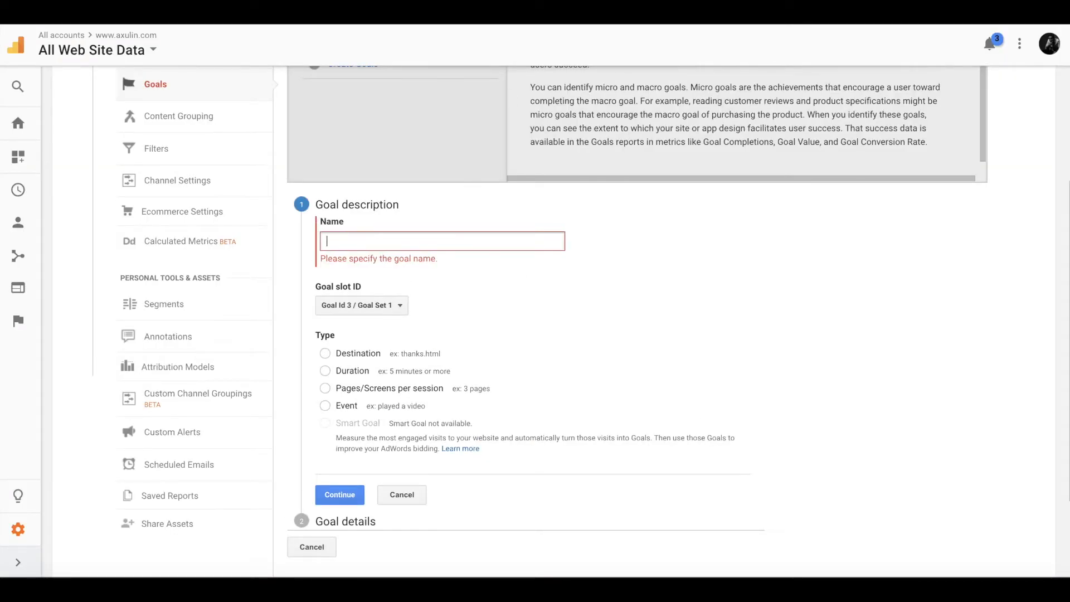
- Name the third goal "Viewed Order Form", choose the Destination type and continue to its details
{"action": "type", "text": "View Order"}
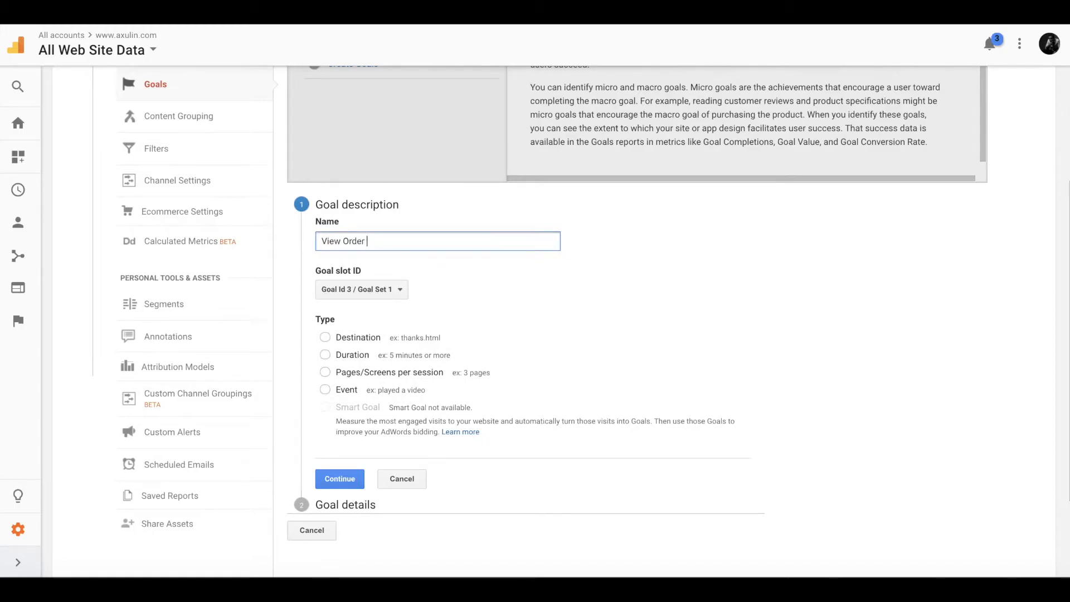
{"action": "key", "text": "BackSpace"}
{"action": "key", "text": "BackSpace"}
{"action": "key", "text": "BackSpace"}
{"action": "key", "text": "BackSpace"}
{"action": "key", "text": "BackSpace"}
{"action": "key", "text": "BackSpace"}
{"action": "key", "text": "BackSpace"}
{"action": "type", "text": "ew"}
{"action": "key", "text": "BackSpace"}
{"action": "type", "text": "d Order Form"}
{"action": "left_click", "coordinate": [331, 339]}
{"action": "left_click", "coordinate": [343, 479]}
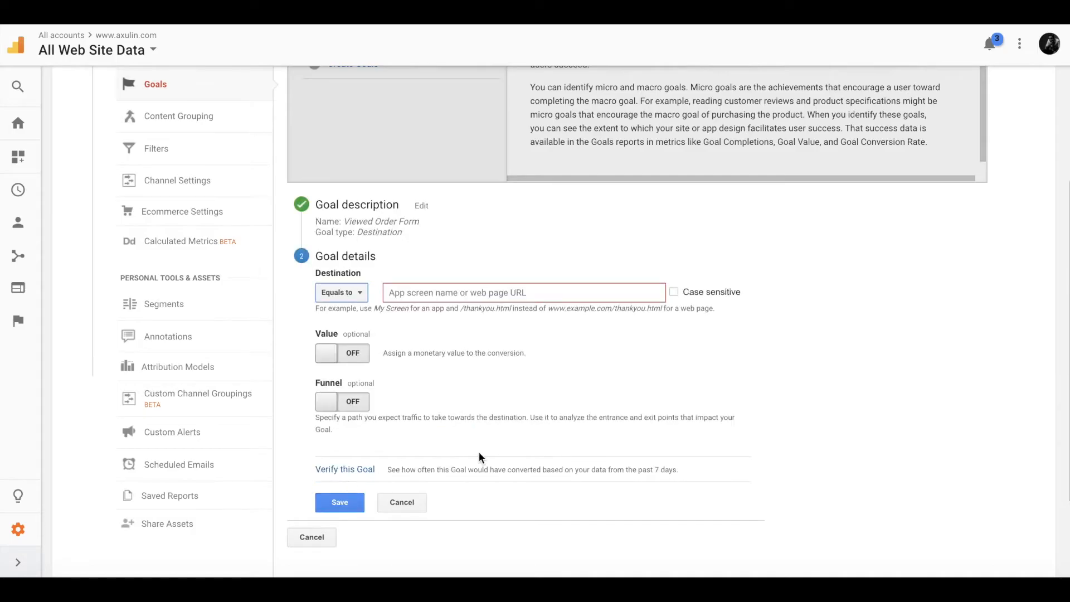
- Set the goal's destination to equal /order.html, without the website's domain
{"action": "left_click", "coordinate": [476, 290]}
{"action": "left_click", "coordinate": [480, 291]}
{"action": "type", "text": "https://www.axulin.com/order.html"}
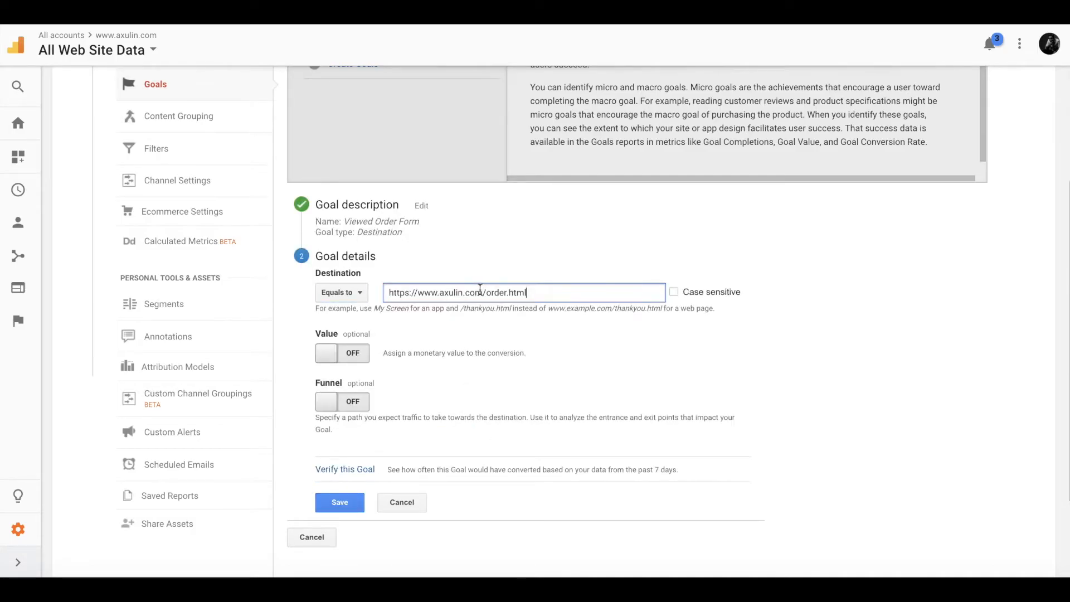
{"action": "left_click_drag", "start_coordinate": [483, 294], "coordinate": [351, 276]}
{"action": "key", "text": "BackSpace"}
{"action": "left_click", "coordinate": [468, 330]}
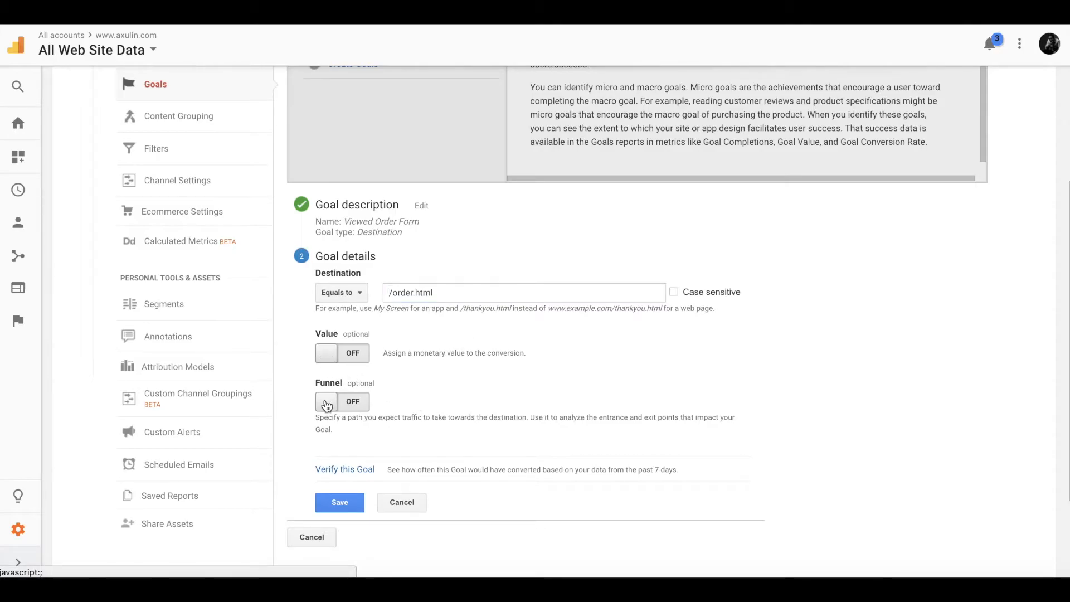
- Turn on the optional funnel to view its step fields and switch it back off
{"action": "left_click", "coordinate": [327, 402]}
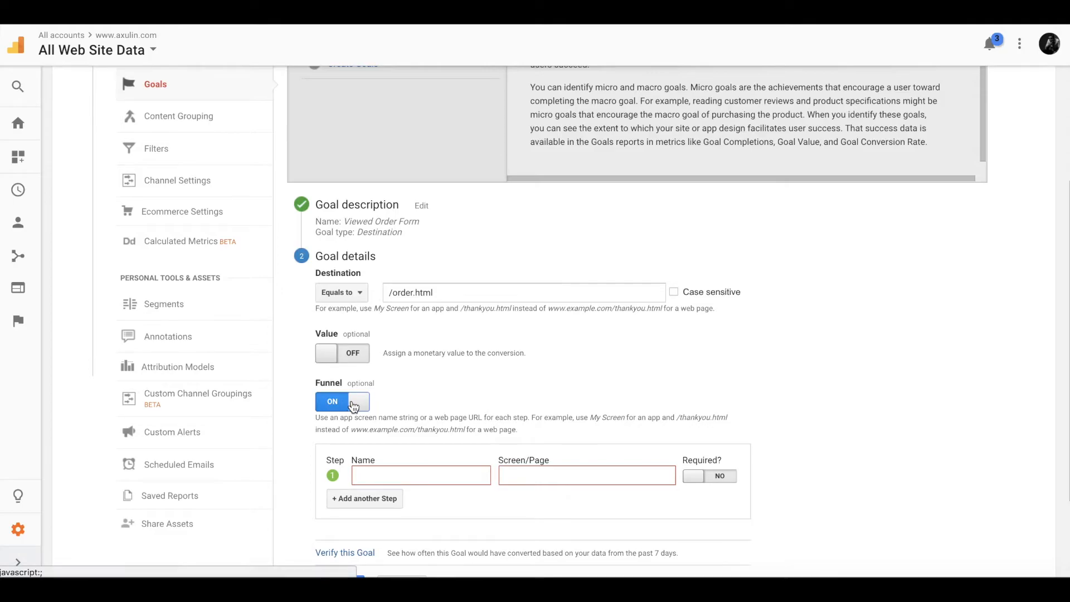
{"action": "left_click", "coordinate": [352, 405]}
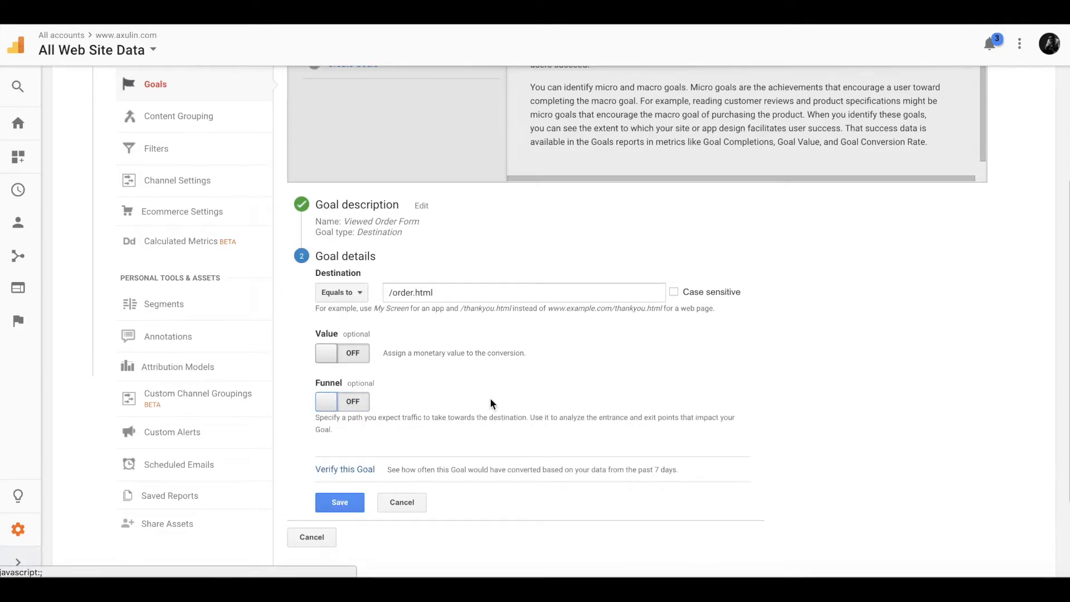
{"action": "scroll", "coordinate": [490, 397], "scroll_direction": "down", "scroll_amount": 1}
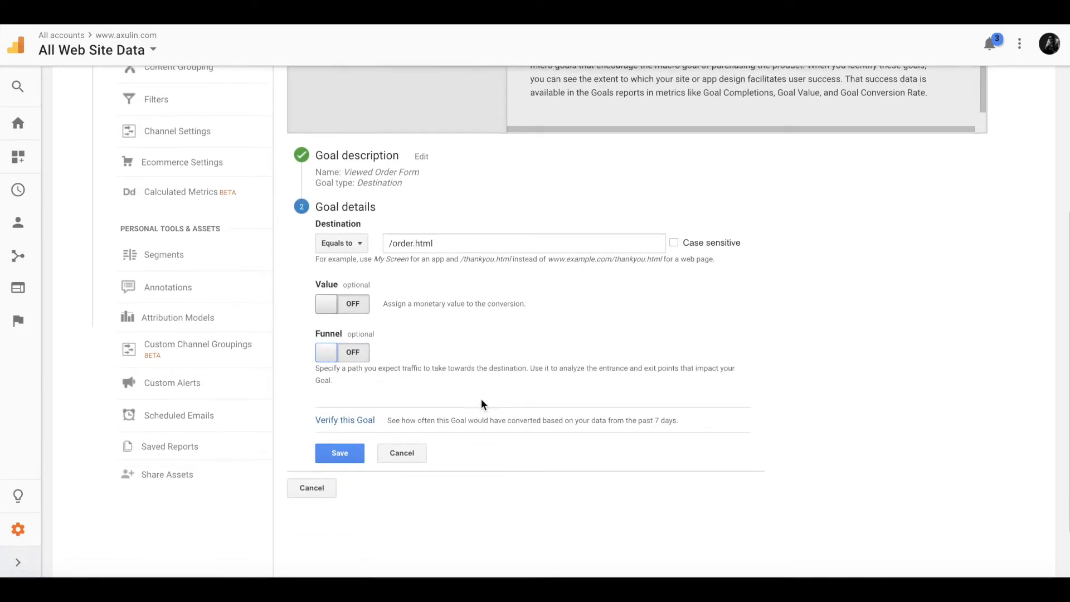
- Save the "Viewed Order Form" goal and review it in the view's goals list
{"action": "left_click", "coordinate": [340, 453]}
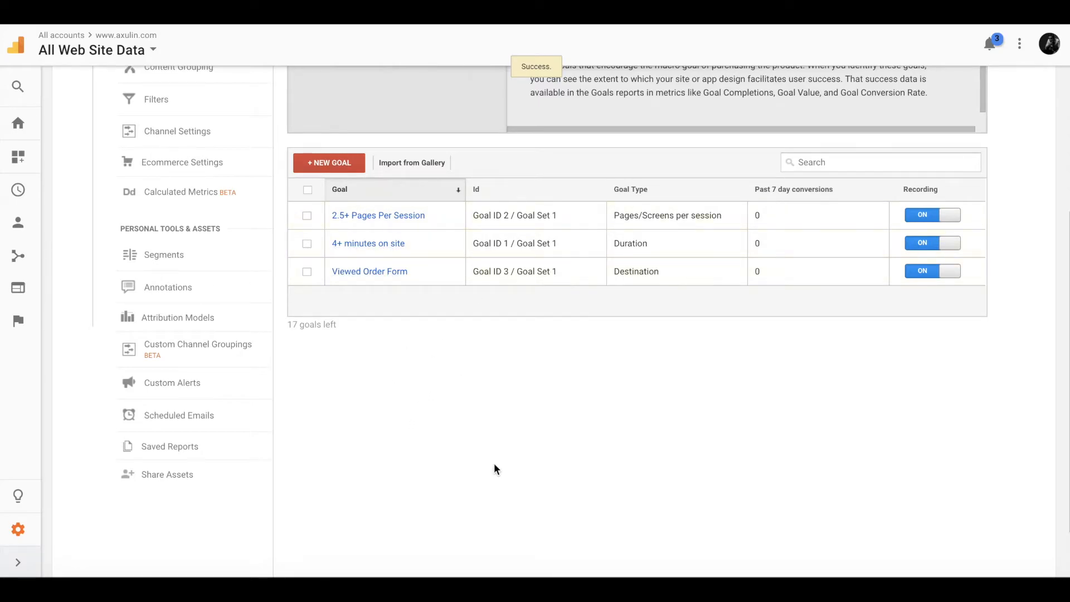
{"action": "scroll", "coordinate": [494, 469], "scroll_direction": "up", "scroll_amount": 1}
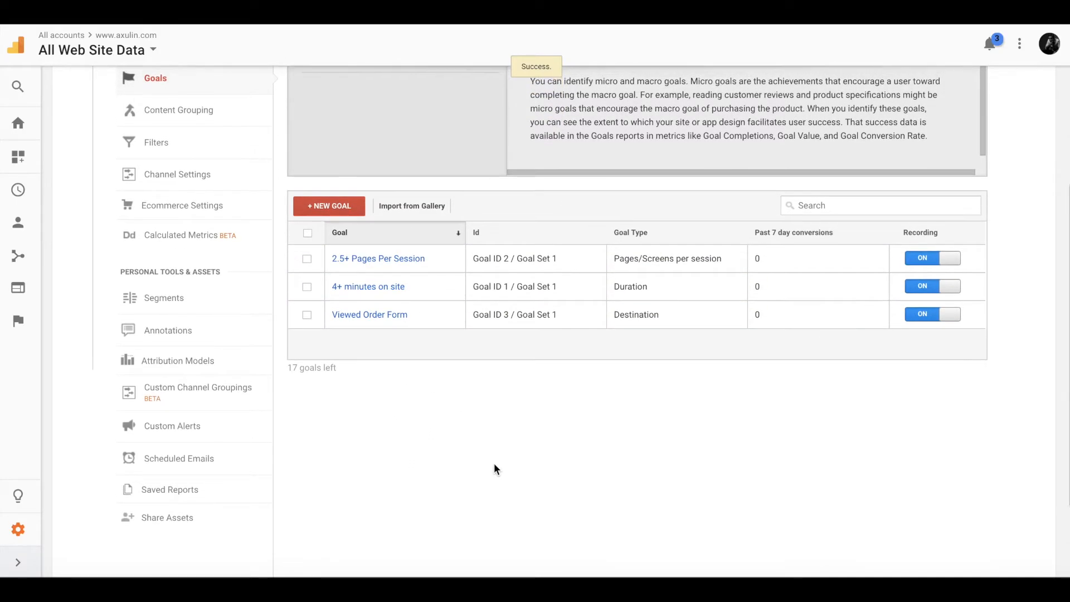
{"action": "scroll", "coordinate": [494, 468], "scroll_direction": "up", "scroll_amount": 3}
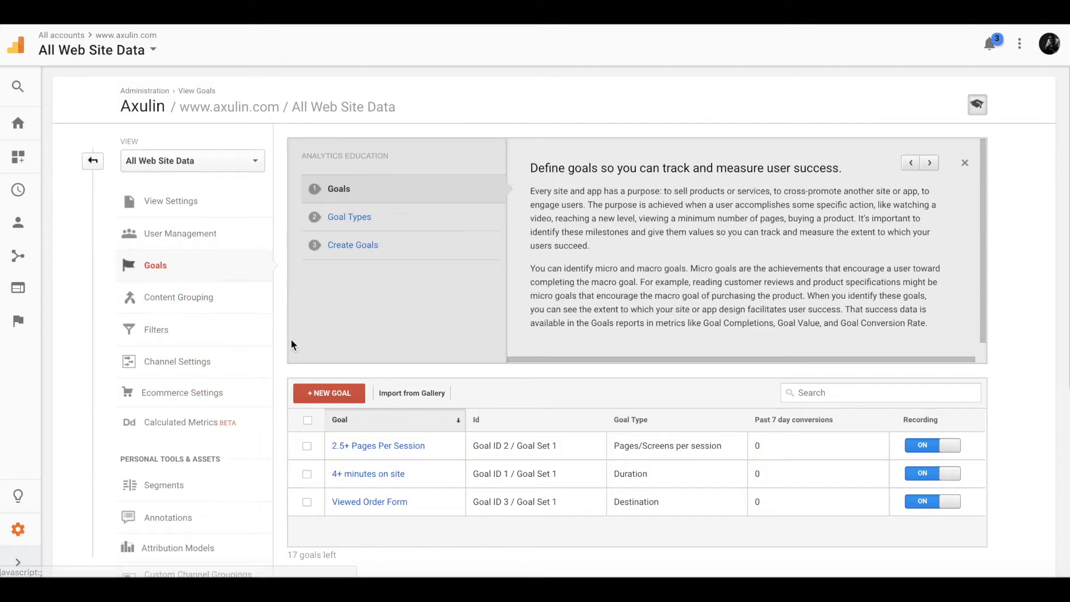
{"action": "scroll", "coordinate": [274, 359], "scroll_direction": "down", "scroll_amount": 1}
{"action": "scroll", "coordinate": [274, 359], "scroll_direction": "up", "scroll_amount": 1}
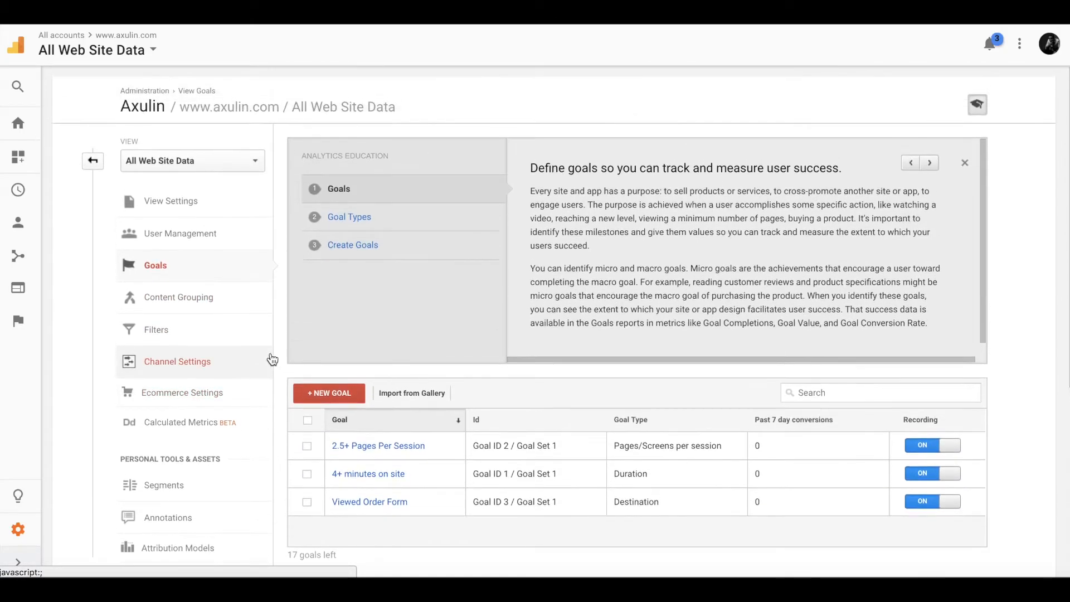
{"action": "left_click", "coordinate": [92, 160]}
{"action": "scroll", "coordinate": [355, 335], "scroll_direction": "down", "scroll_amount": 3}
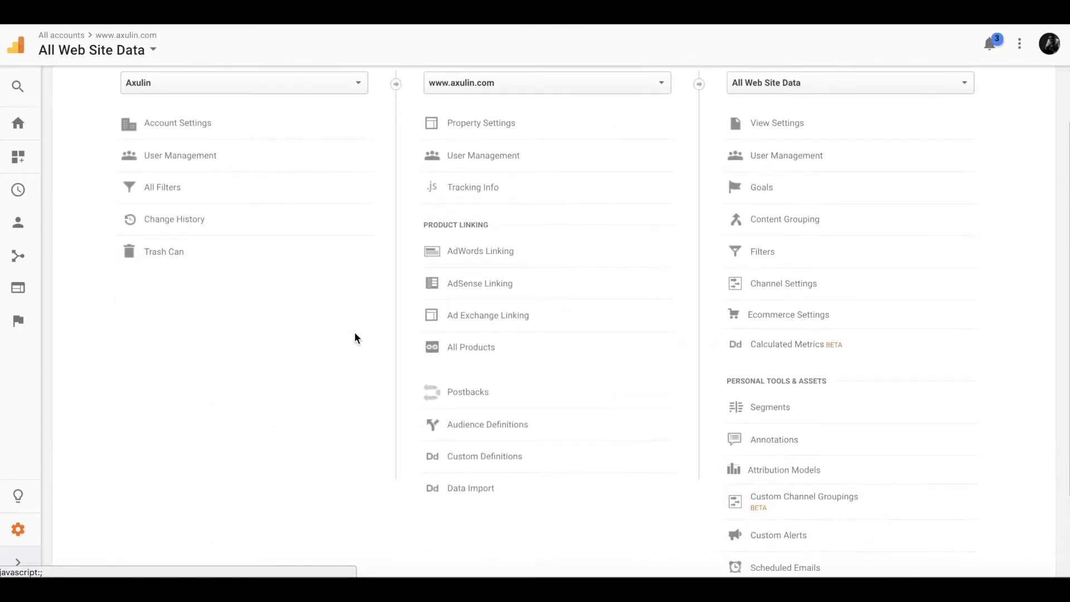
{"action": "scroll", "coordinate": [355, 334], "scroll_direction": "up", "scroll_amount": 1}
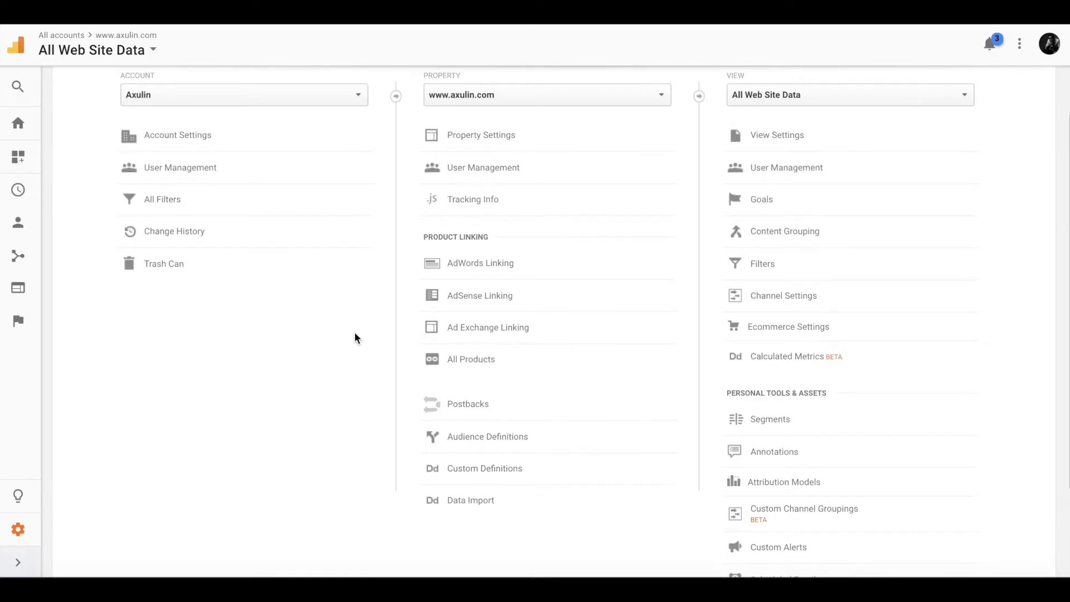
{"action": "left_click", "coordinate": [490, 279]}
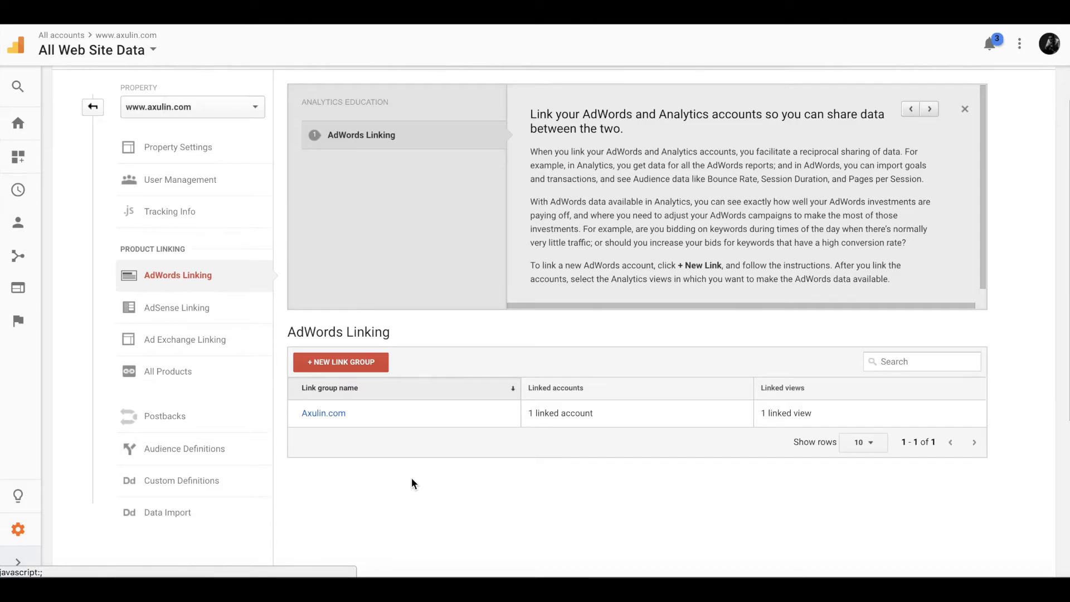
{"action": "left_click", "coordinate": [87, 114]}
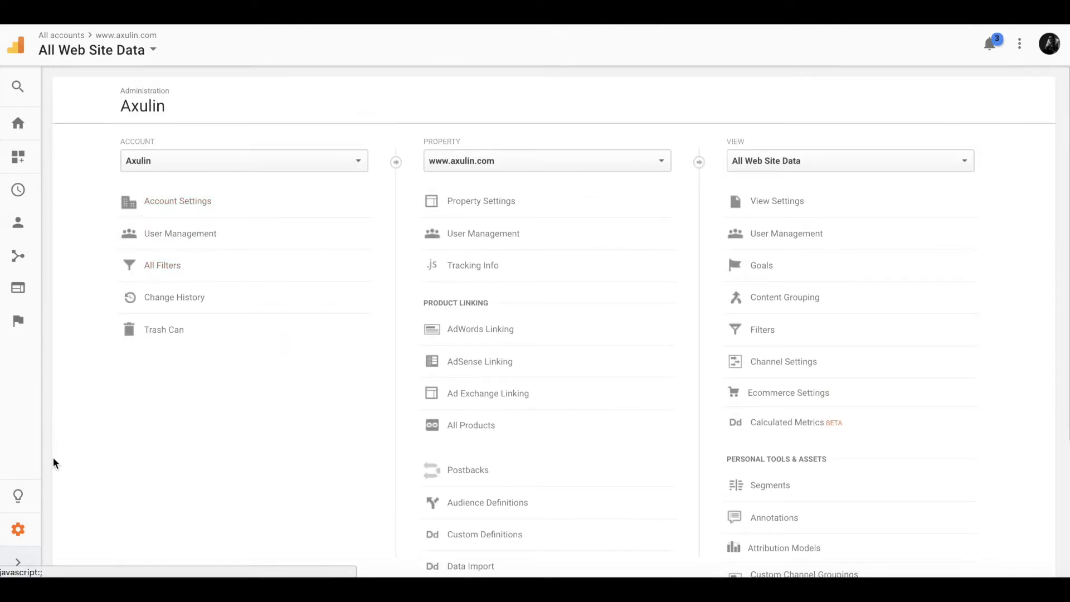
- Open the Channels report under Acquisition's All Traffic and view its channel table
{"action": "left_click", "coordinate": [28, 561]}
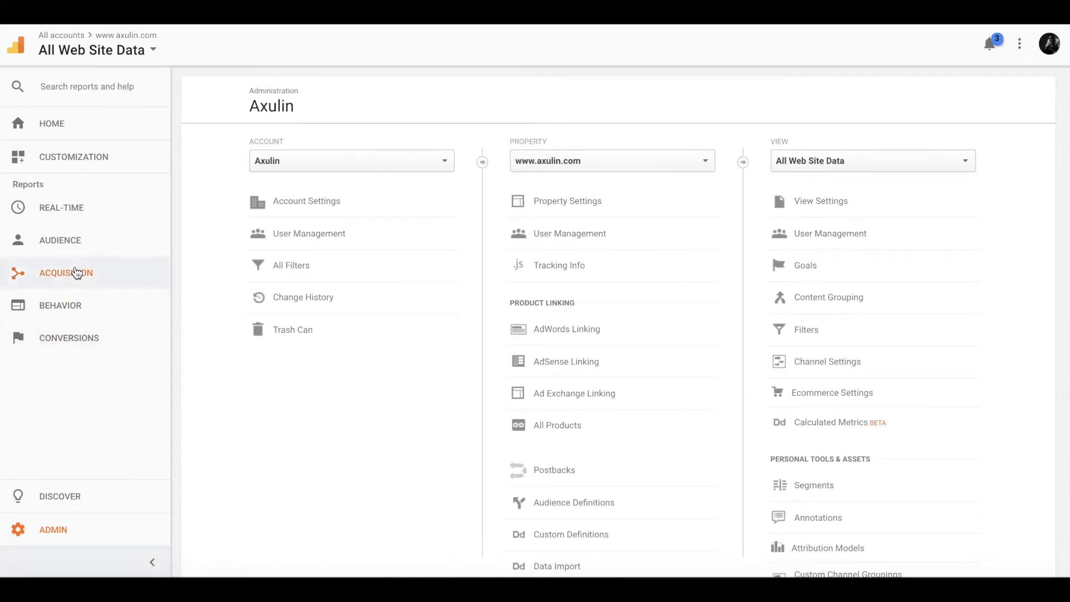
{"action": "left_click", "coordinate": [77, 273]}
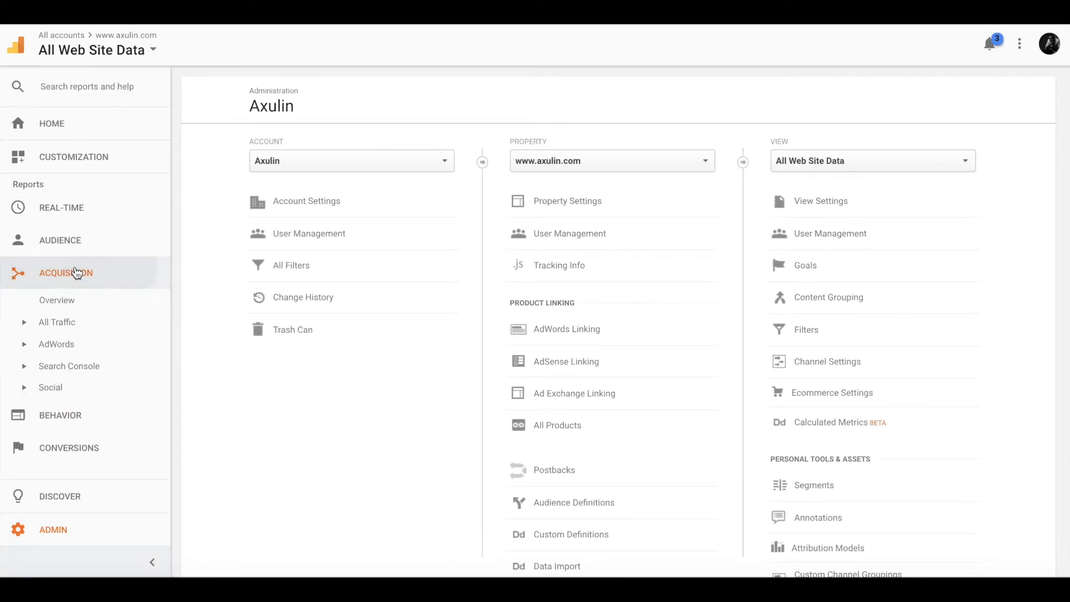
{"action": "left_click", "coordinate": [68, 327]}
{"action": "left_click", "coordinate": [66, 346]}
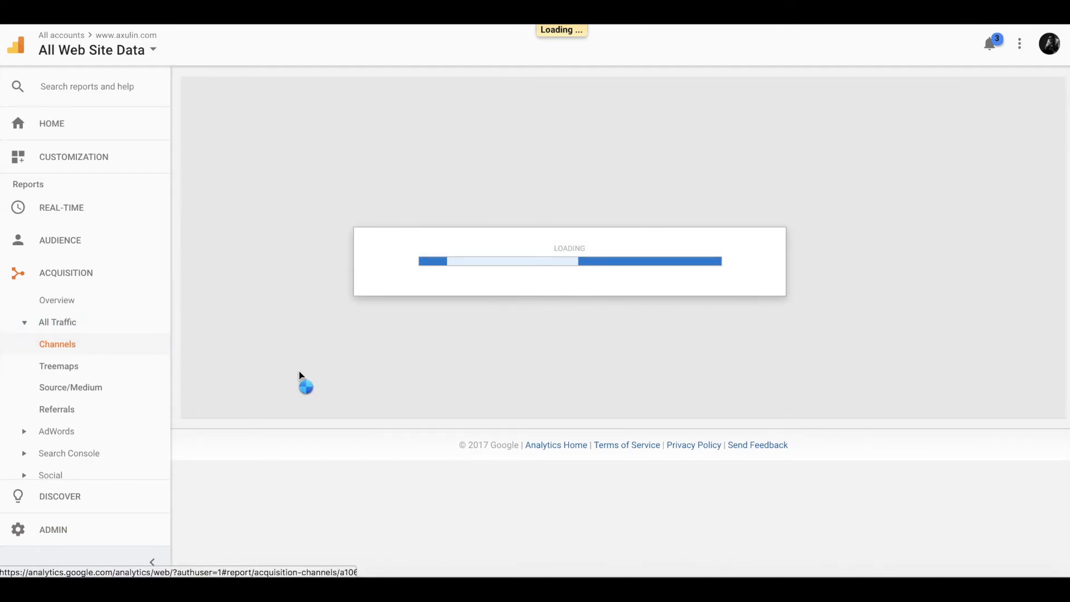
{"action": "scroll", "coordinate": [457, 398], "scroll_direction": "down", "scroll_amount": 3}
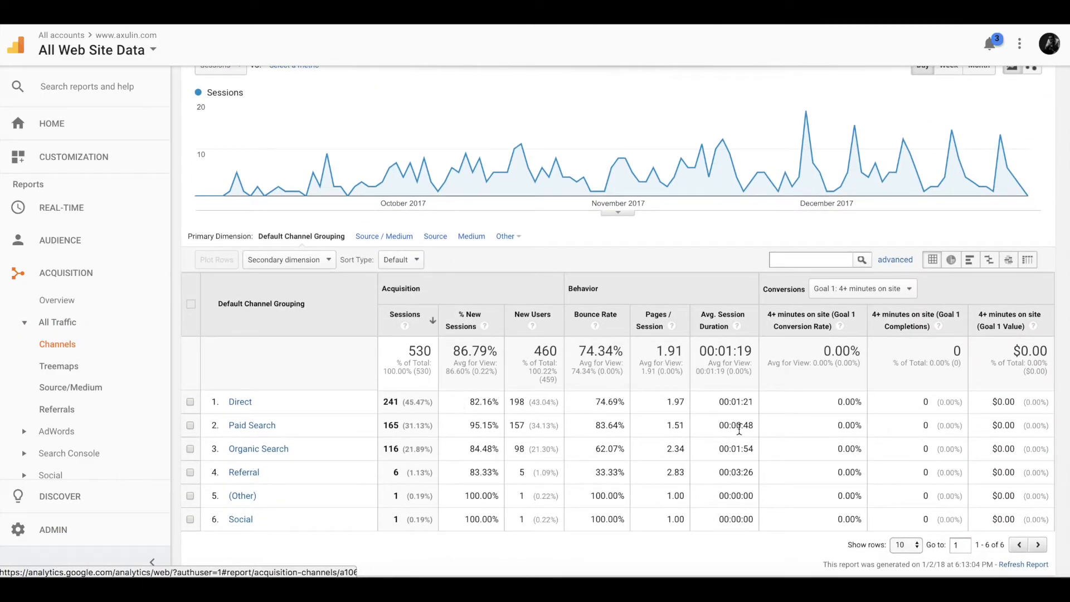
- Look over the goals available for the Conversions columns of the Channels report
{"action": "left_click", "coordinate": [903, 288]}
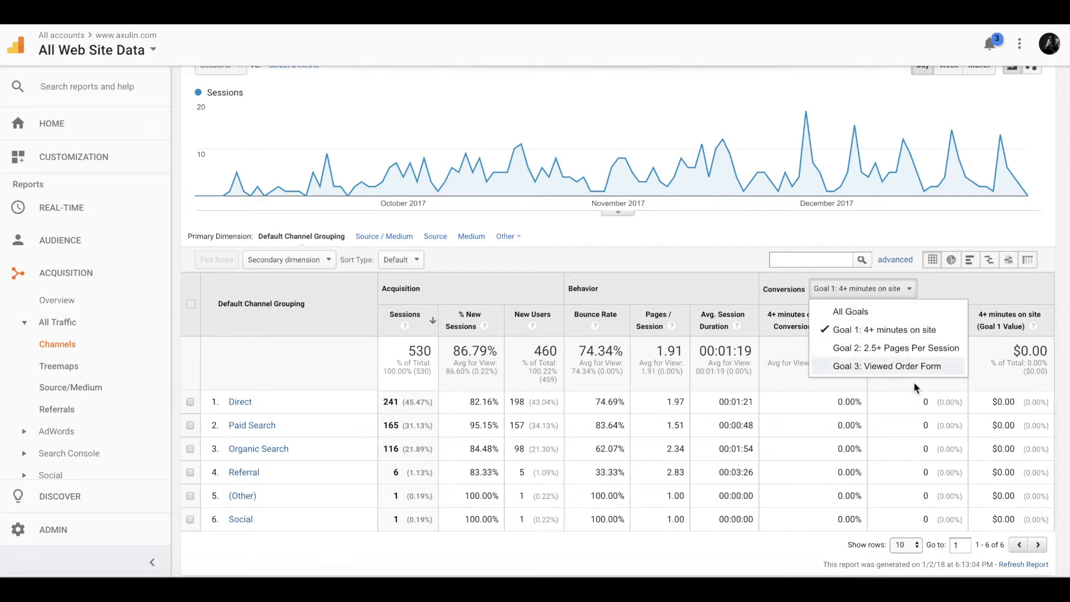
{"action": "left_click", "coordinate": [962, 282]}
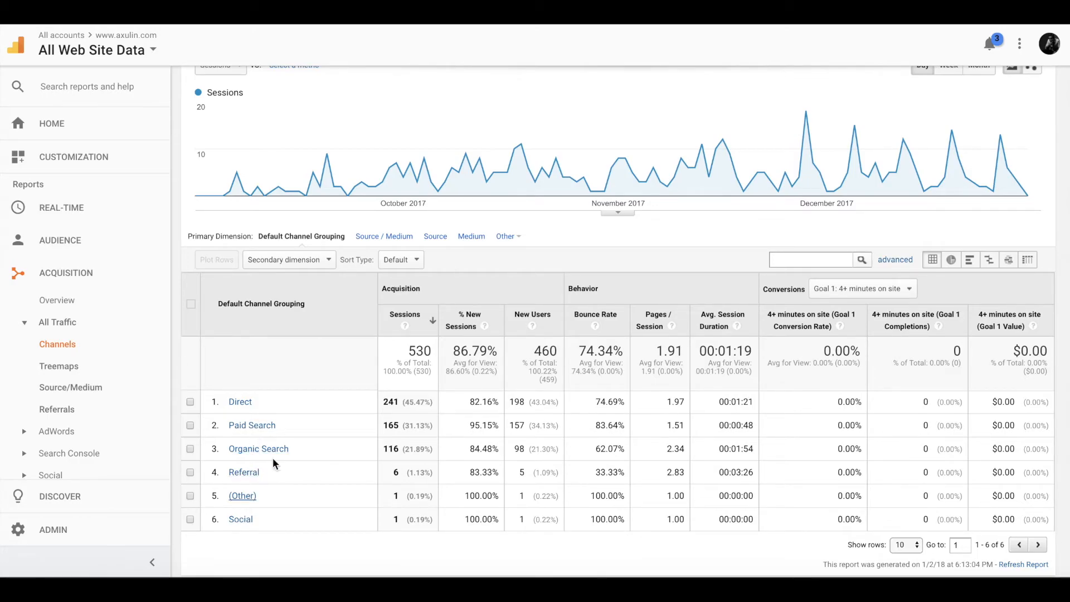
{"action": "left_click", "coordinate": [910, 291]}
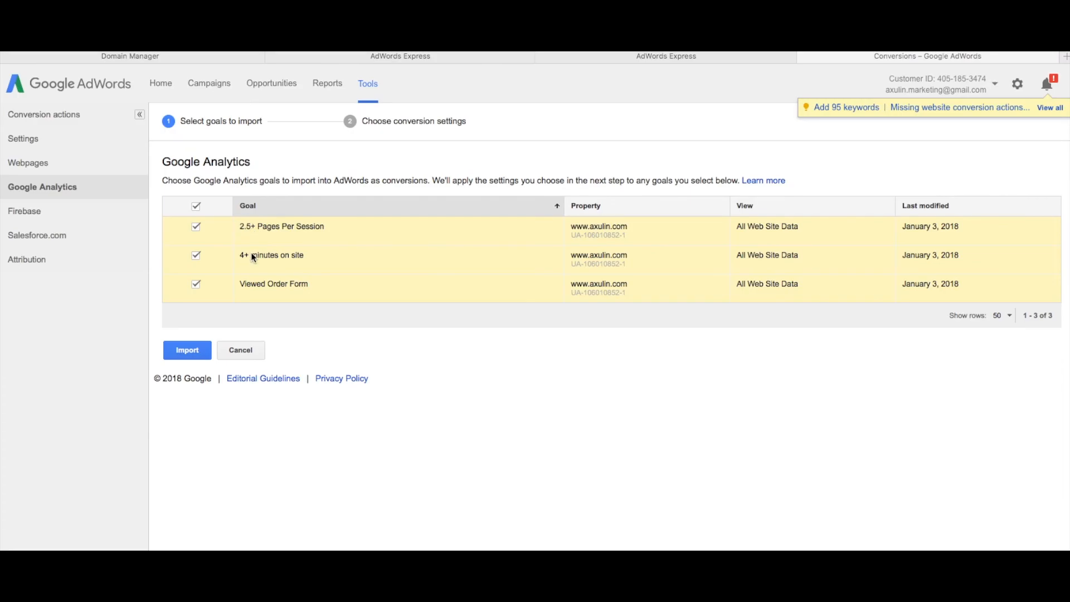
- Switch to Google AdWords and import all three selected Google Analytics goals as conversions, using the "Don't assign a value" option
{"action": "left_click", "coordinate": [191, 351]}
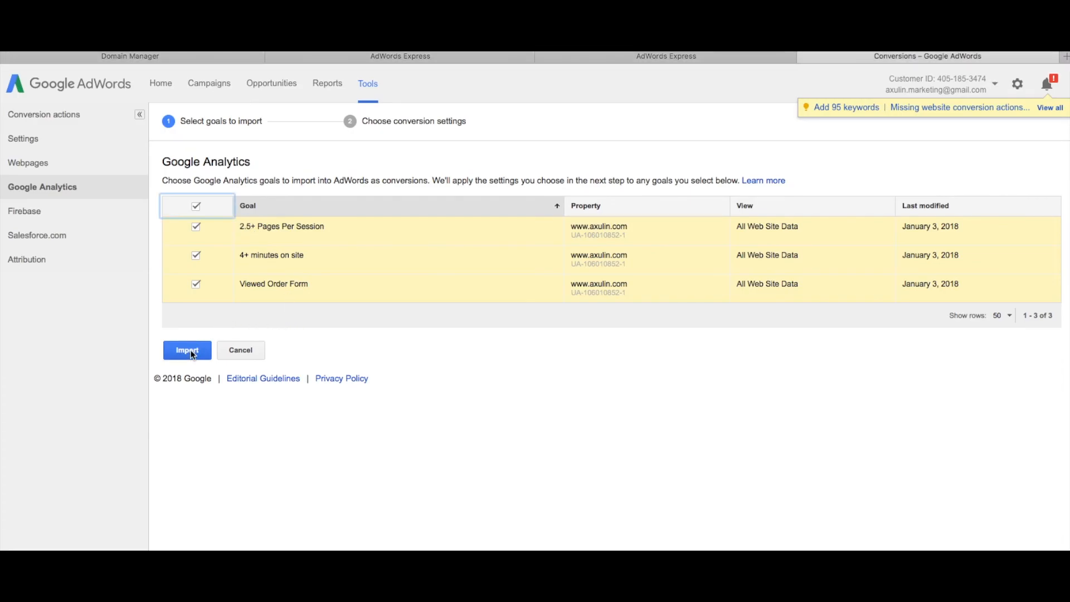
{"action": "left_click", "coordinate": [188, 350]}
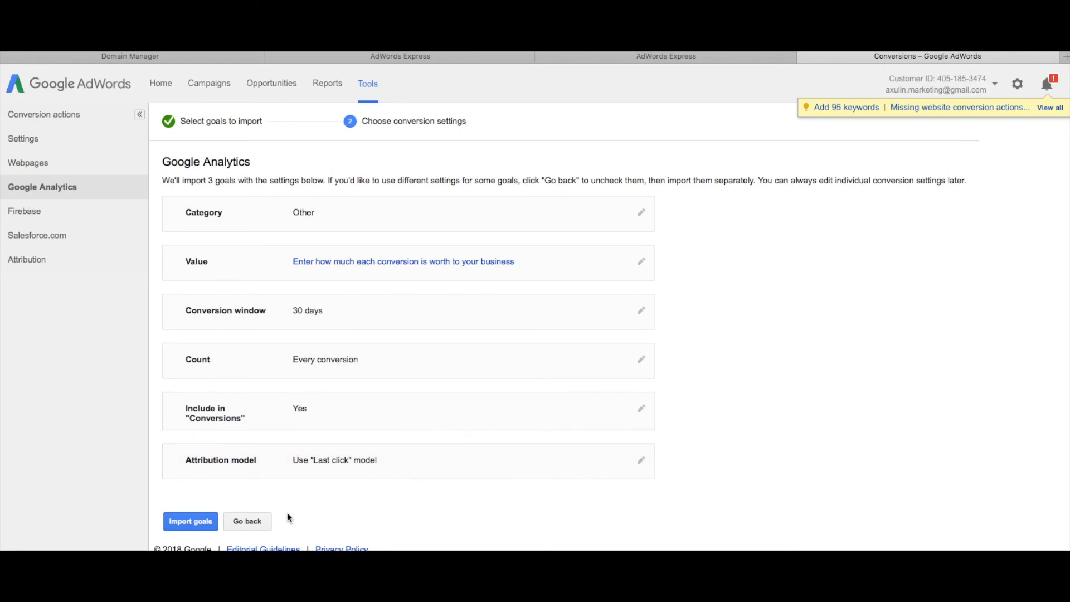
{"action": "left_click", "coordinate": [193, 525]}
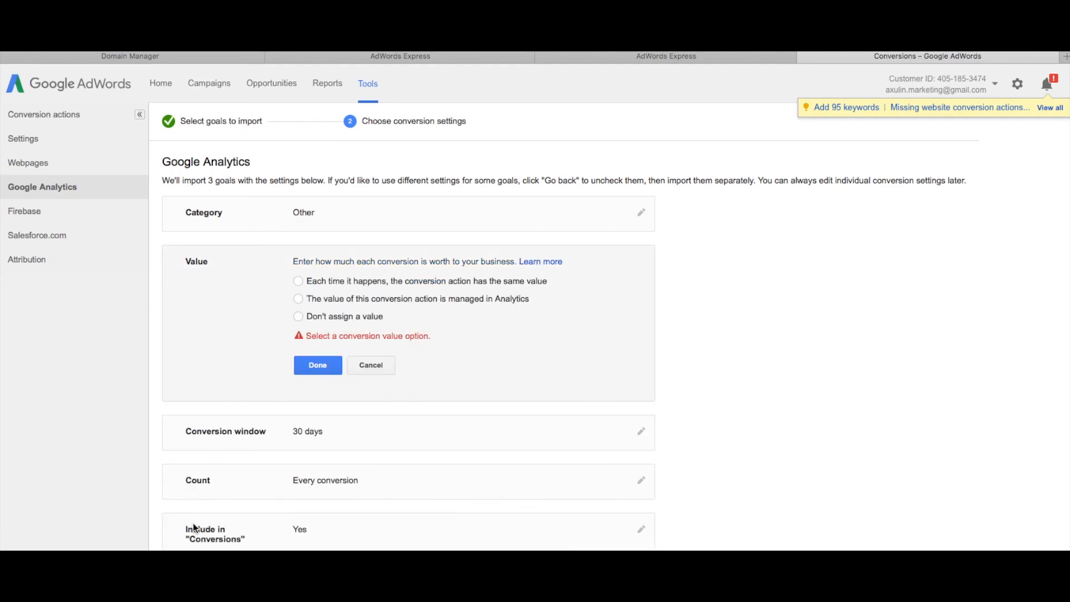
{"action": "left_click", "coordinate": [298, 316]}
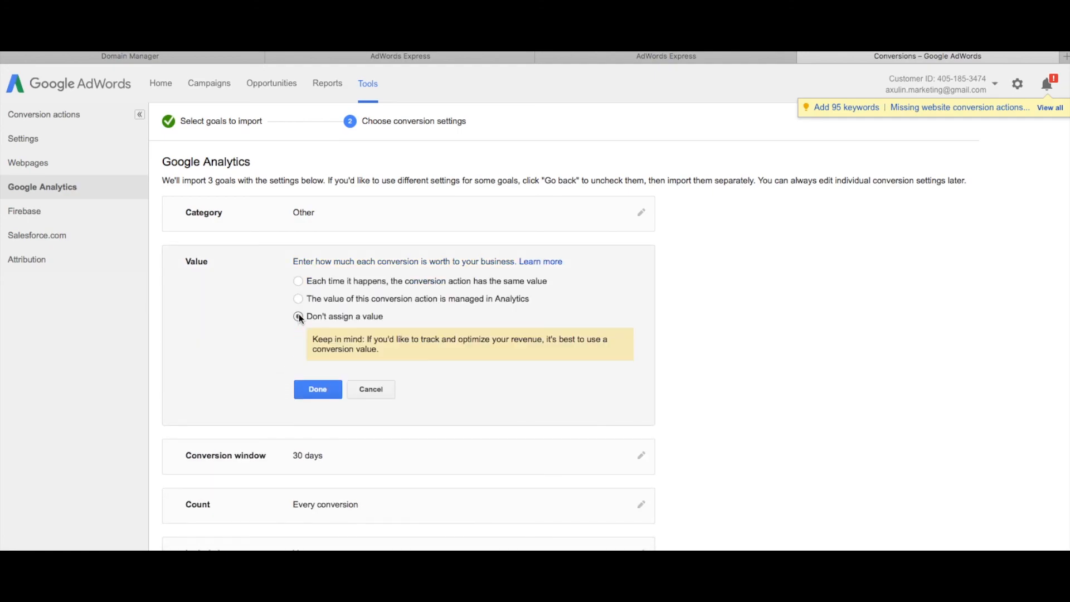
{"action": "left_click", "coordinate": [312, 390]}
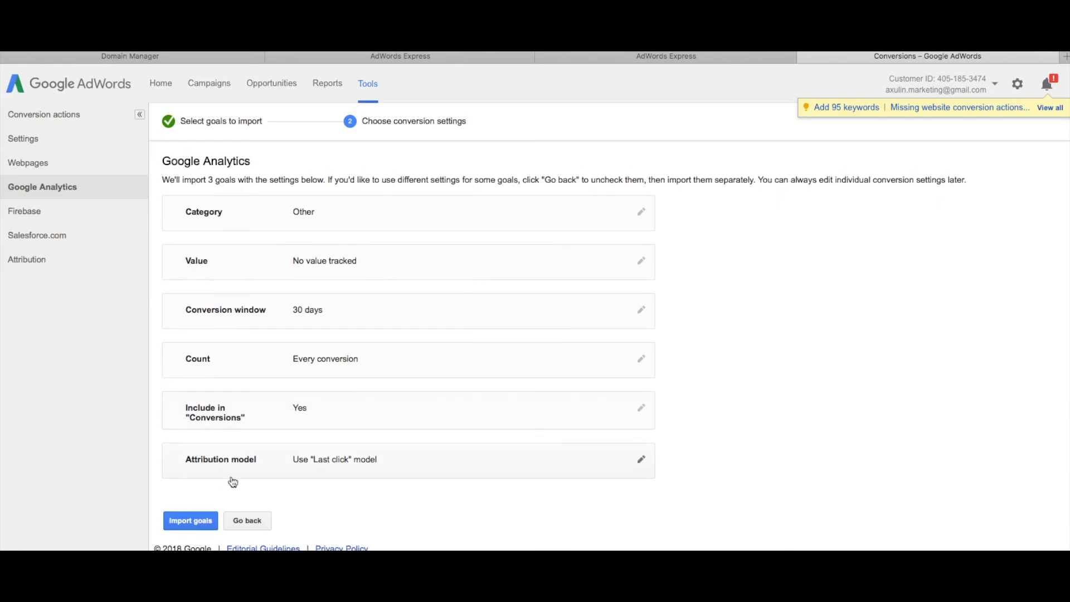
{"action": "left_click", "coordinate": [201, 527]}
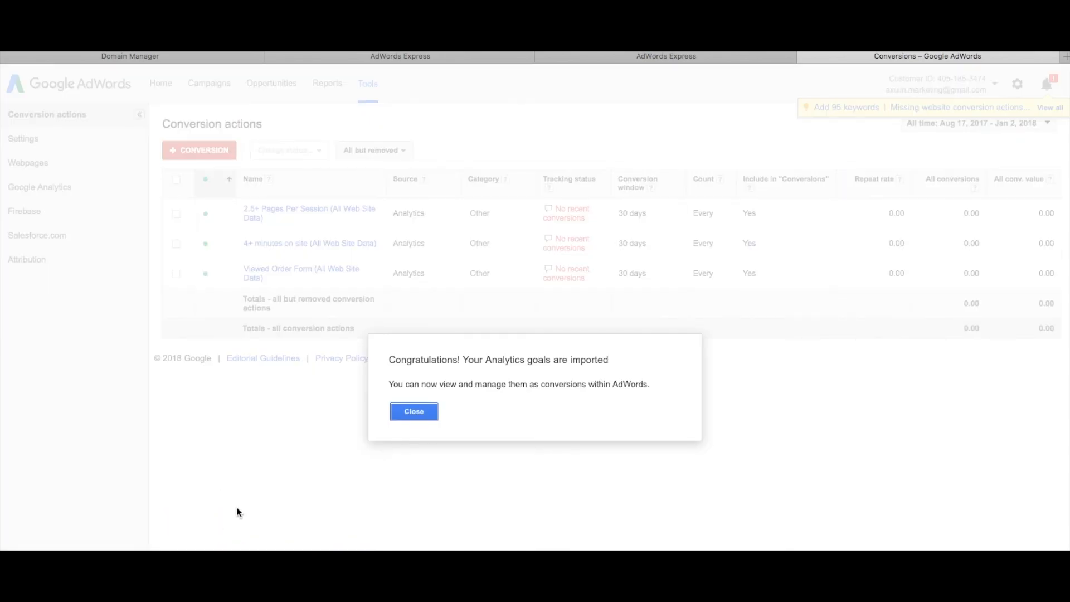
{"action": "left_click", "coordinate": [413, 413]}
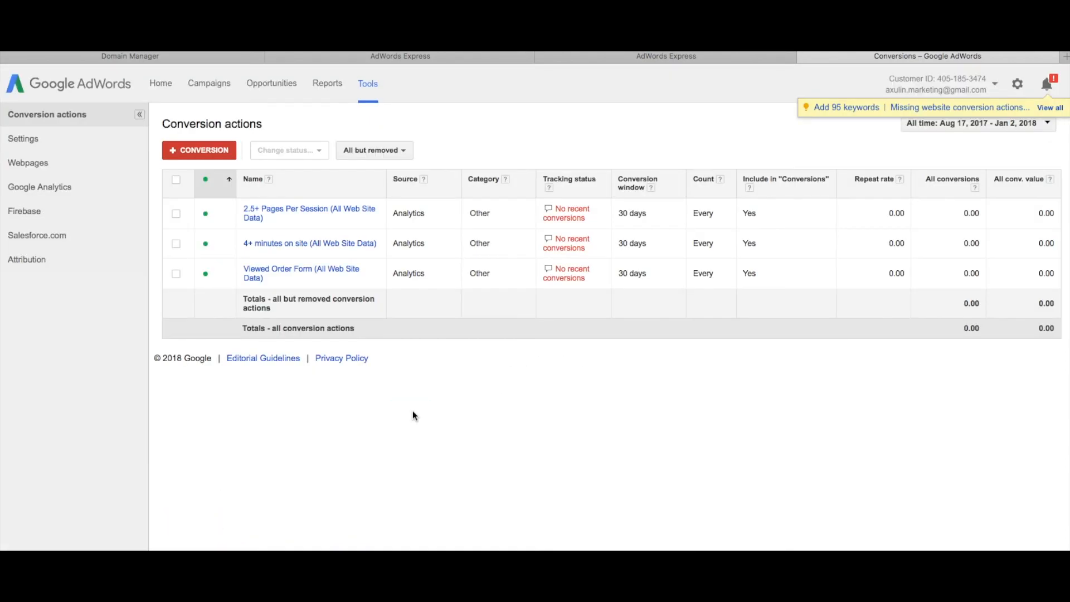